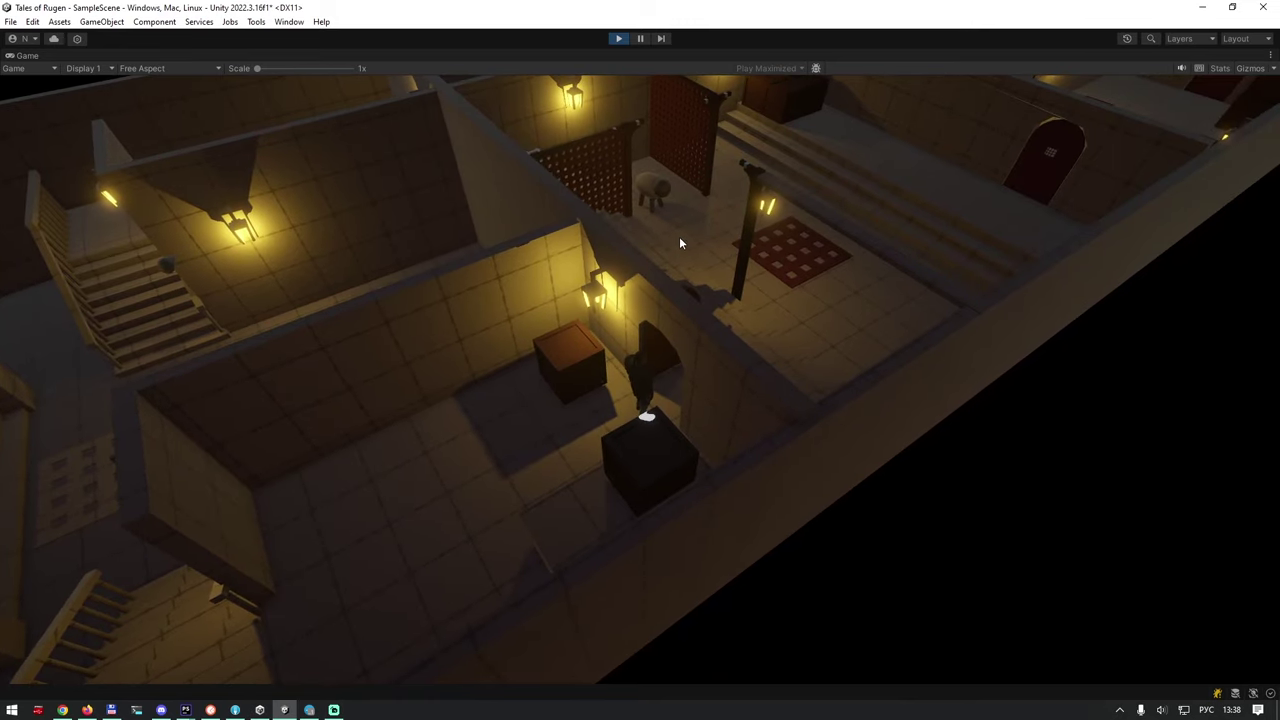
# Walk to the sheep and run through its short conversation.
pyautogui.click(659, 203)
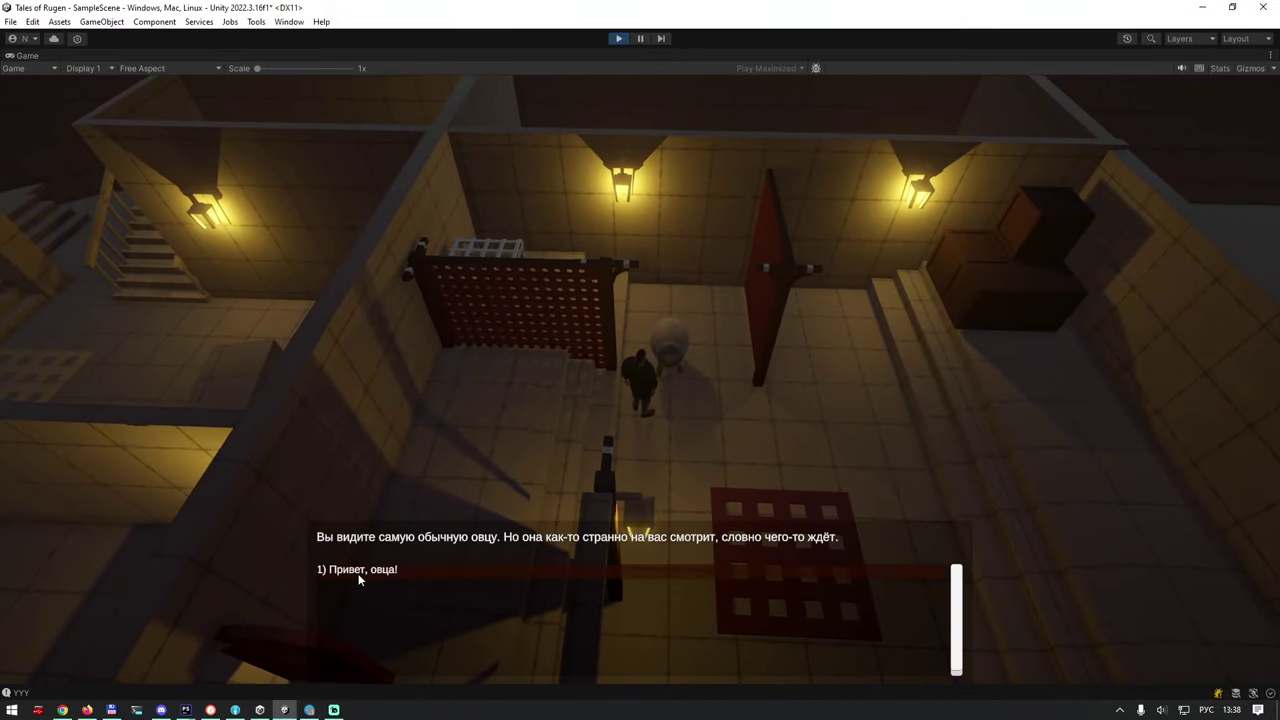
pyautogui.click(370, 571)
pyautogui.click(370, 571)
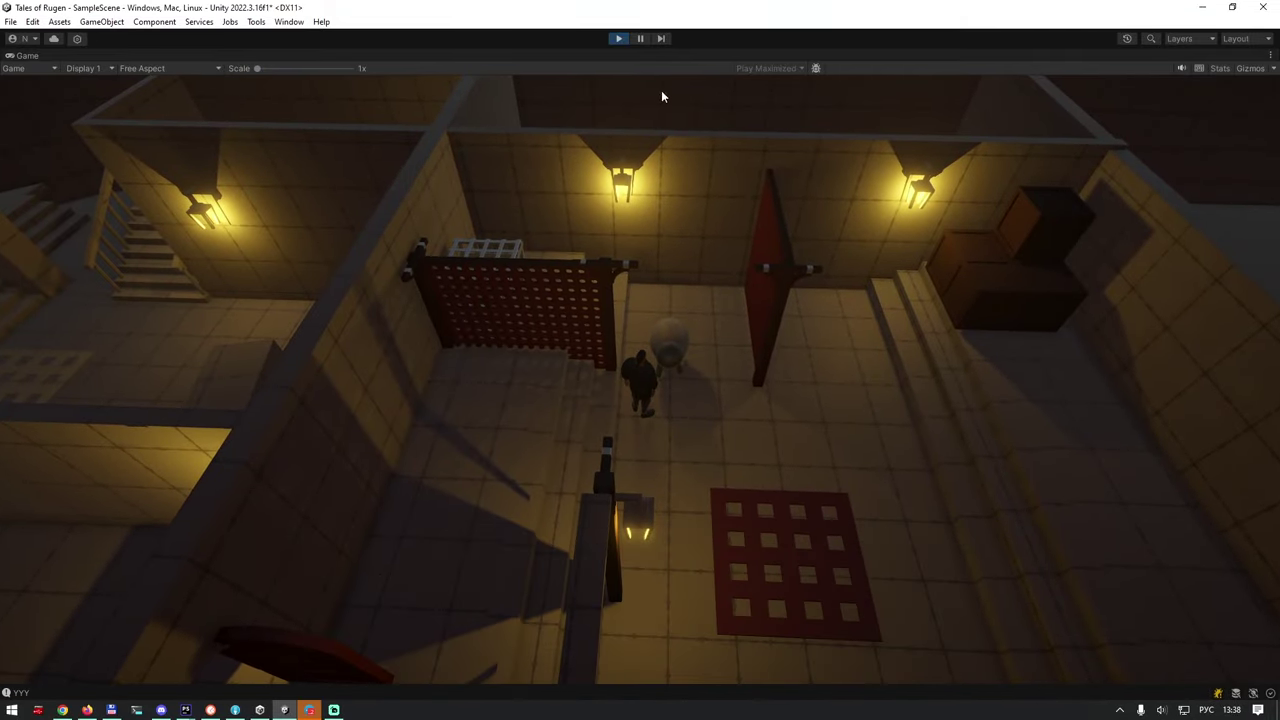
# Stop Play mode, add element 1 to Smith 1's Abilities list, and restart the game.
pyautogui.click(617, 39)
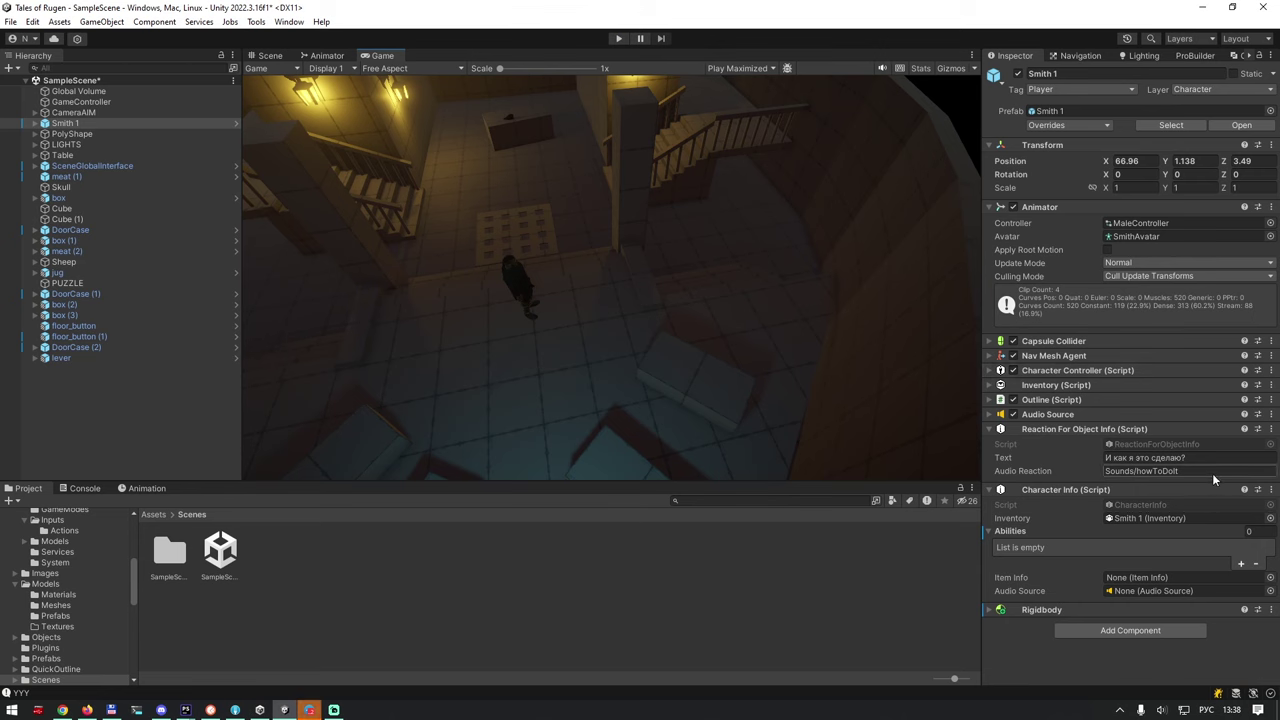
pyautogui.click(1240, 563)
pyautogui.click(617, 39)
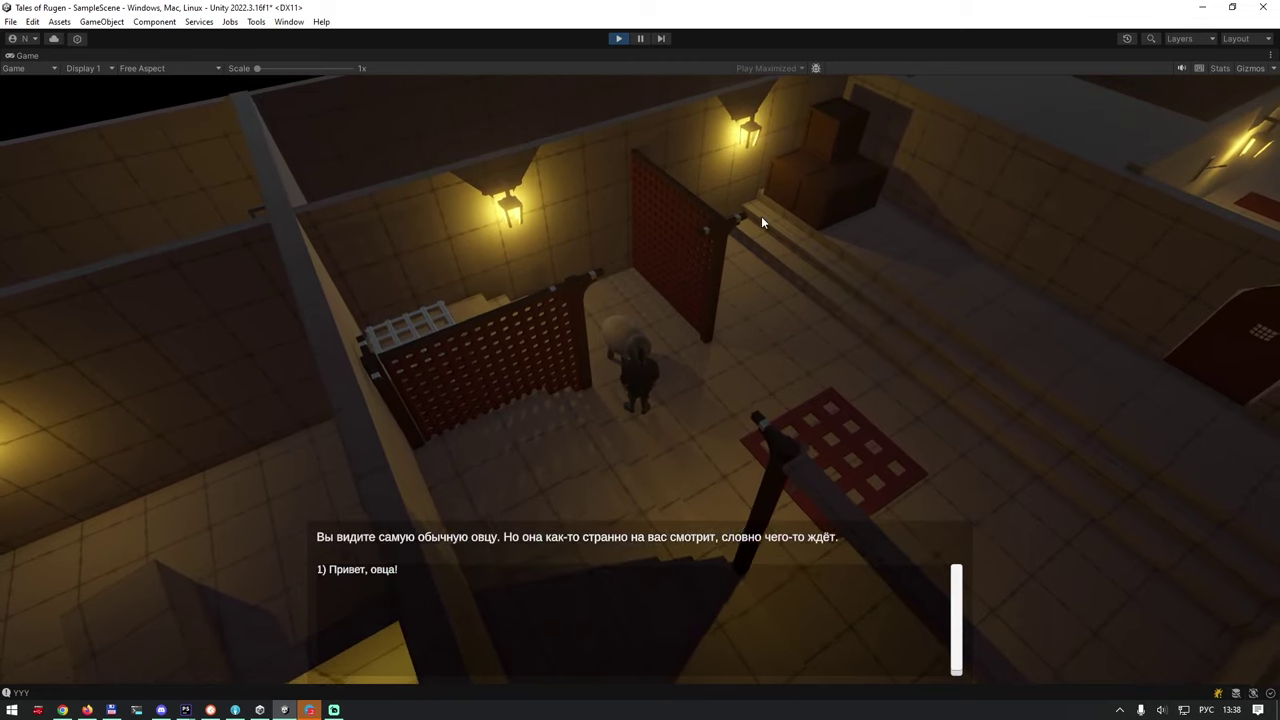
# Greet, feed and thank the sheep, then talk again to reach its crate-corner hint.
pyautogui.click(396, 586)
pyautogui.click(396, 586)
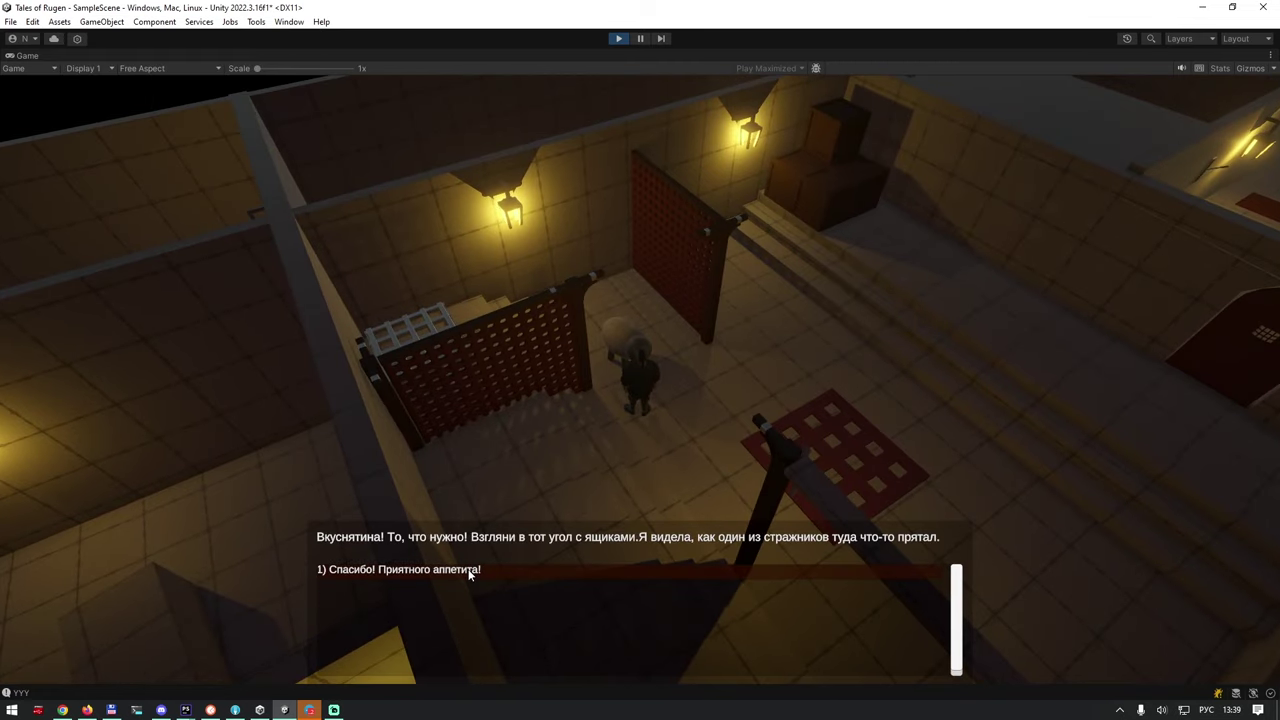
pyautogui.click(469, 574)
pyautogui.click(373, 568)
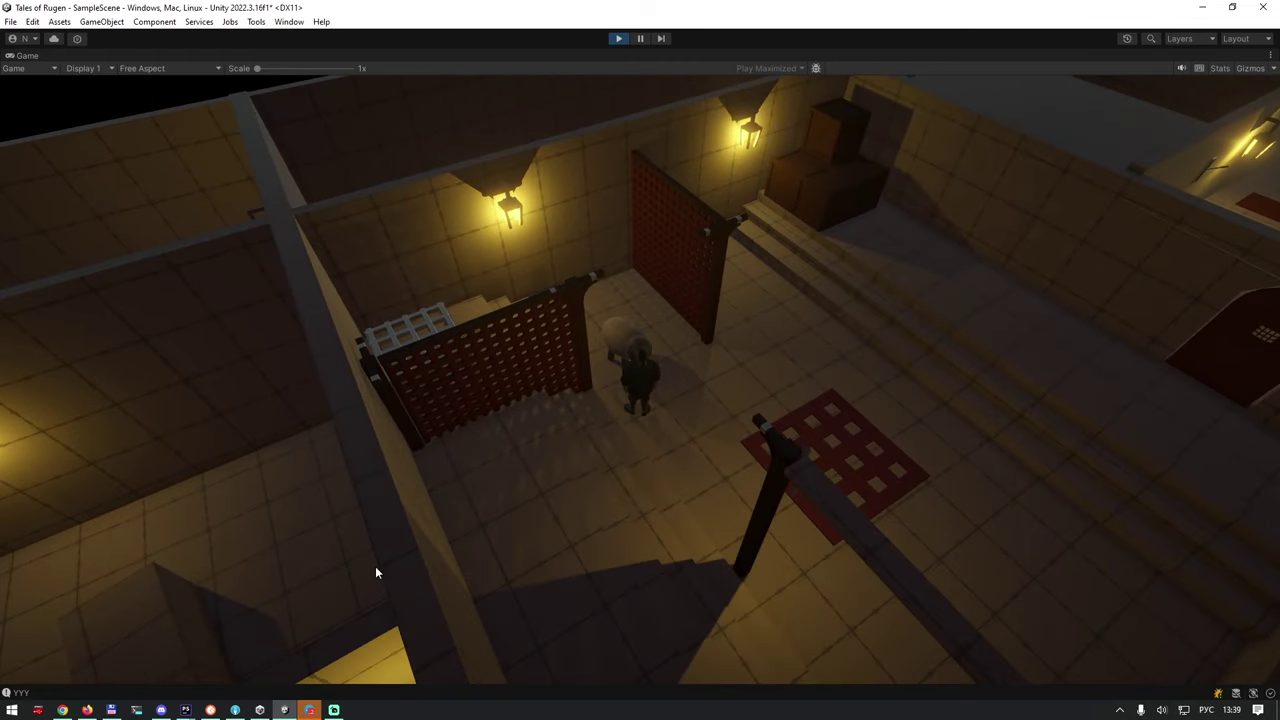
pyautogui.click(623, 348)
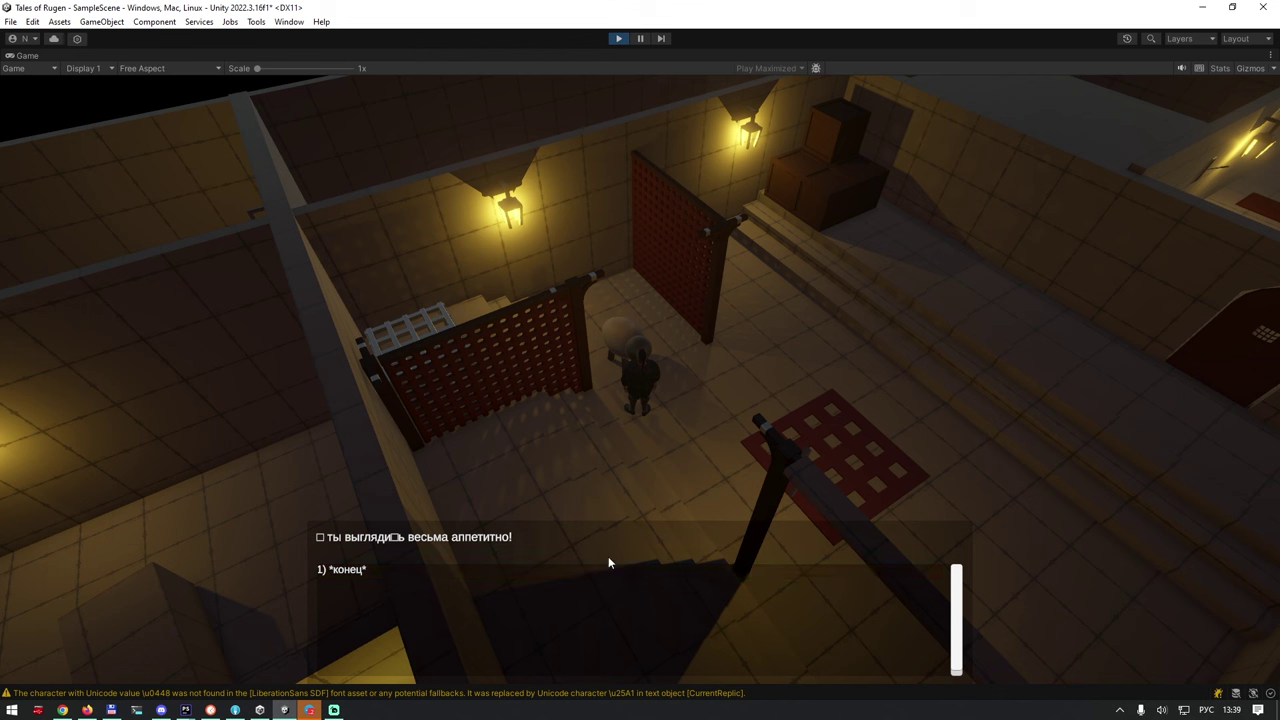
# Close the sheep dialogue, try the locked door, then take the key from the chest with Взять всё.
pyautogui.click(365, 569)
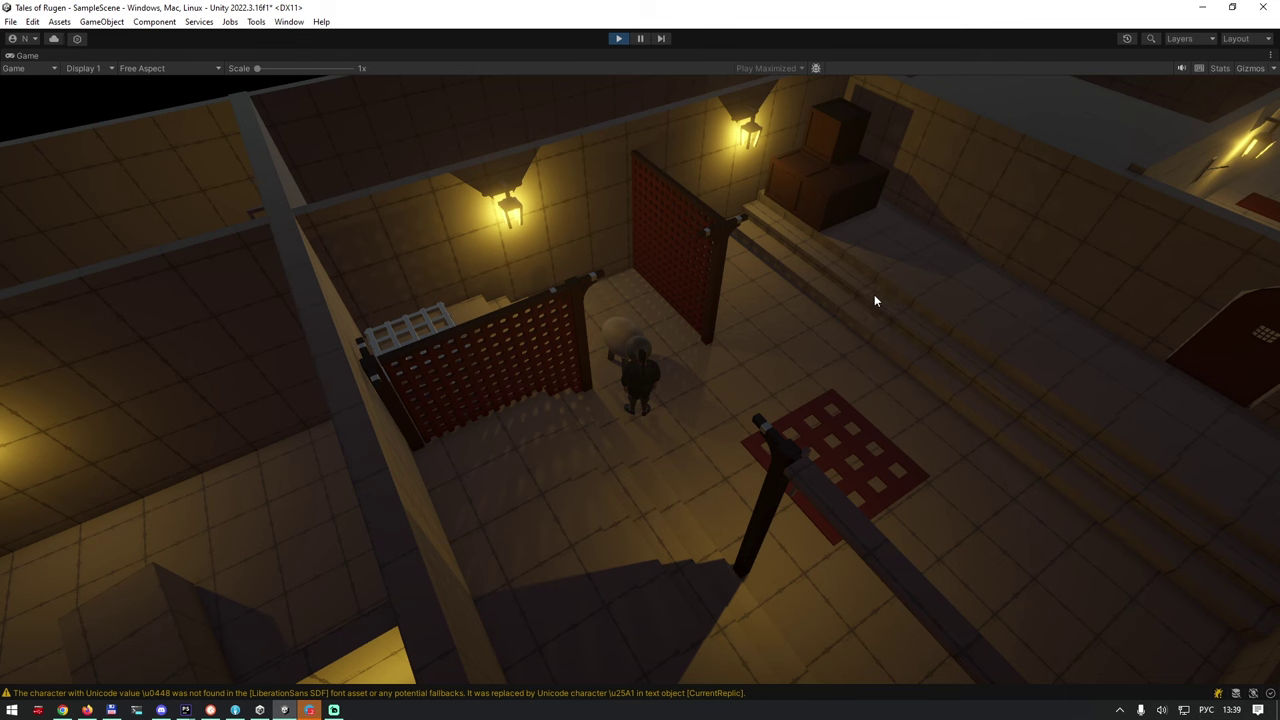
pyautogui.click(1197, 337)
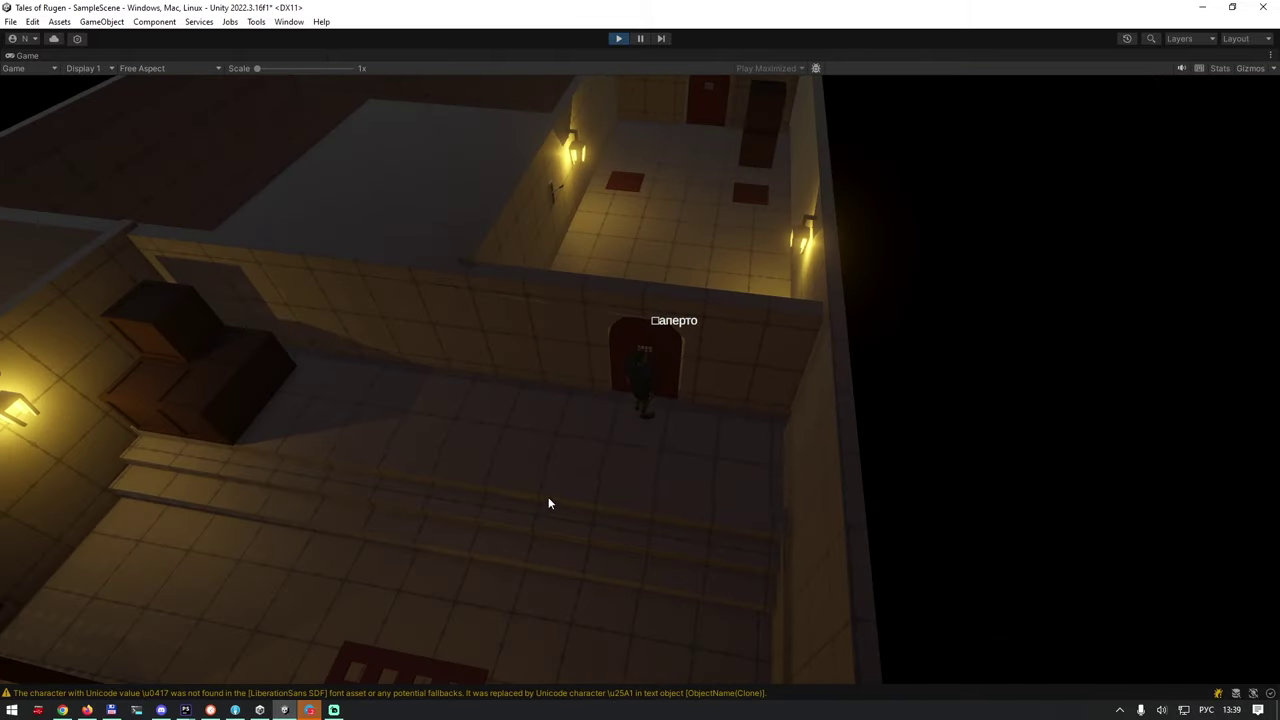
pyautogui.click(413, 362)
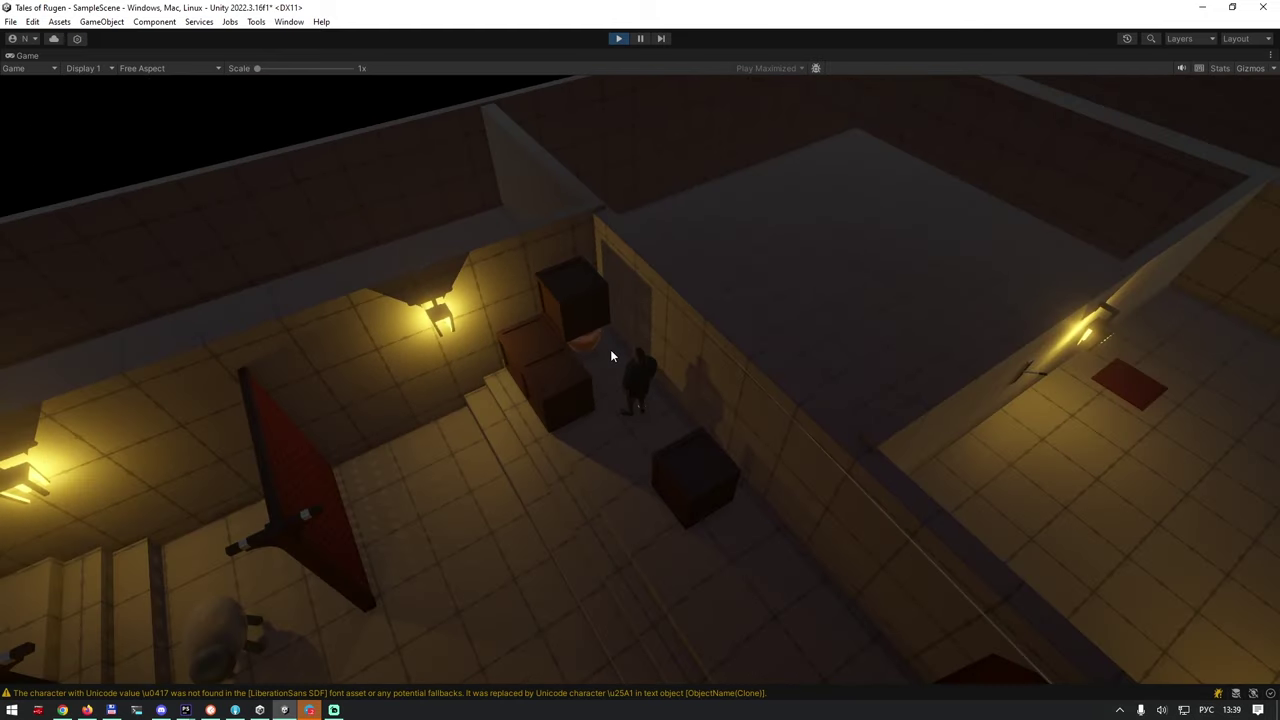
pyautogui.click(585, 338)
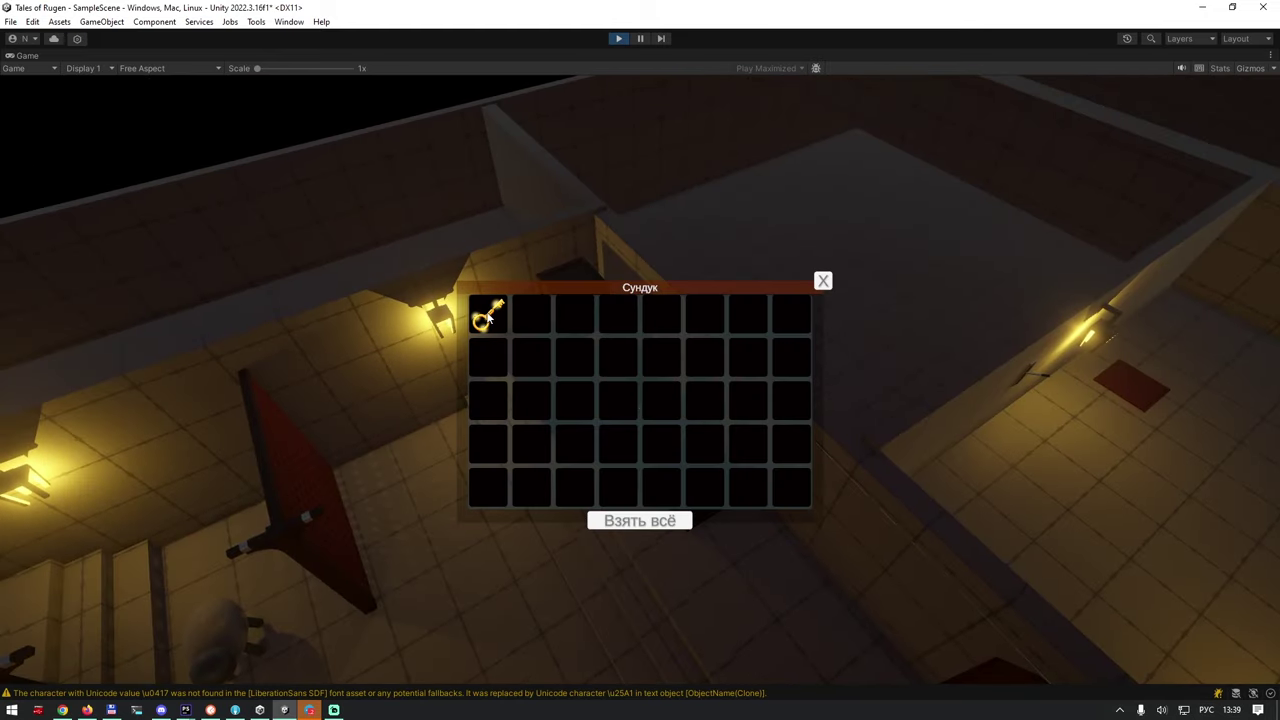
pyautogui.click(655, 524)
pyautogui.click(1042, 425)
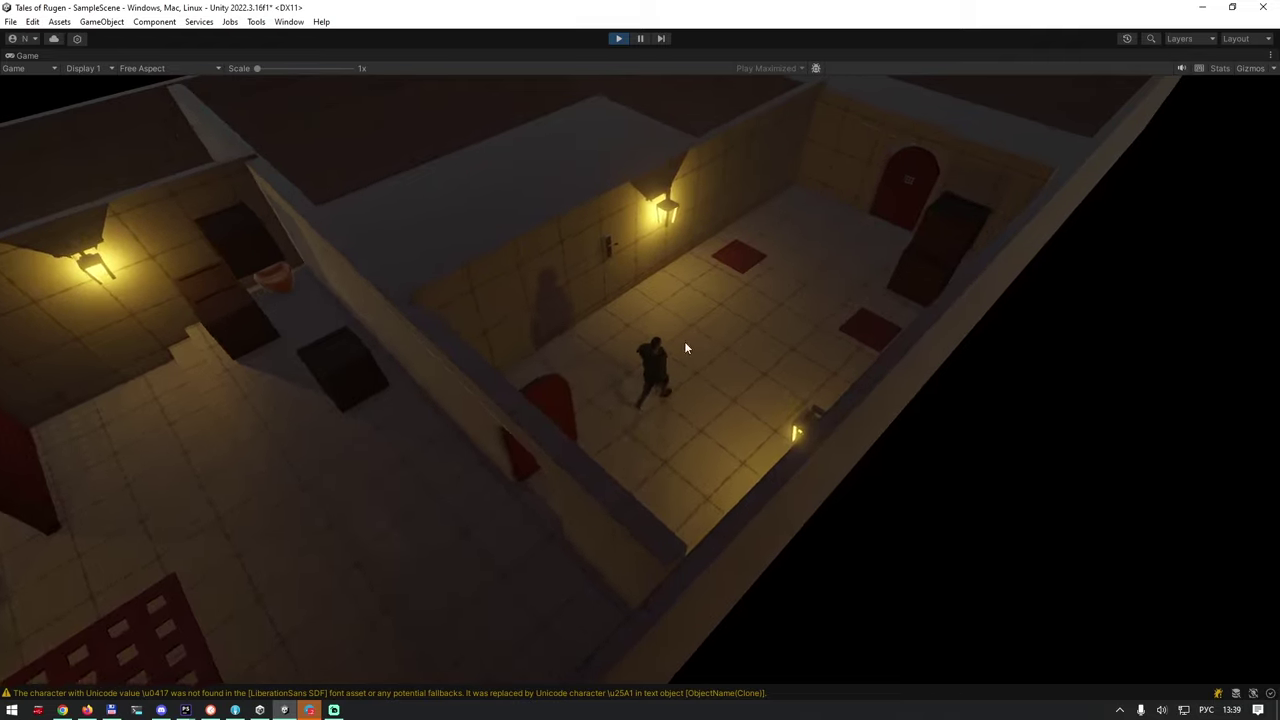
# Go through to the crate room, topple a crate, carry it left, and walk to the wall lever.
pyautogui.click(744, 160)
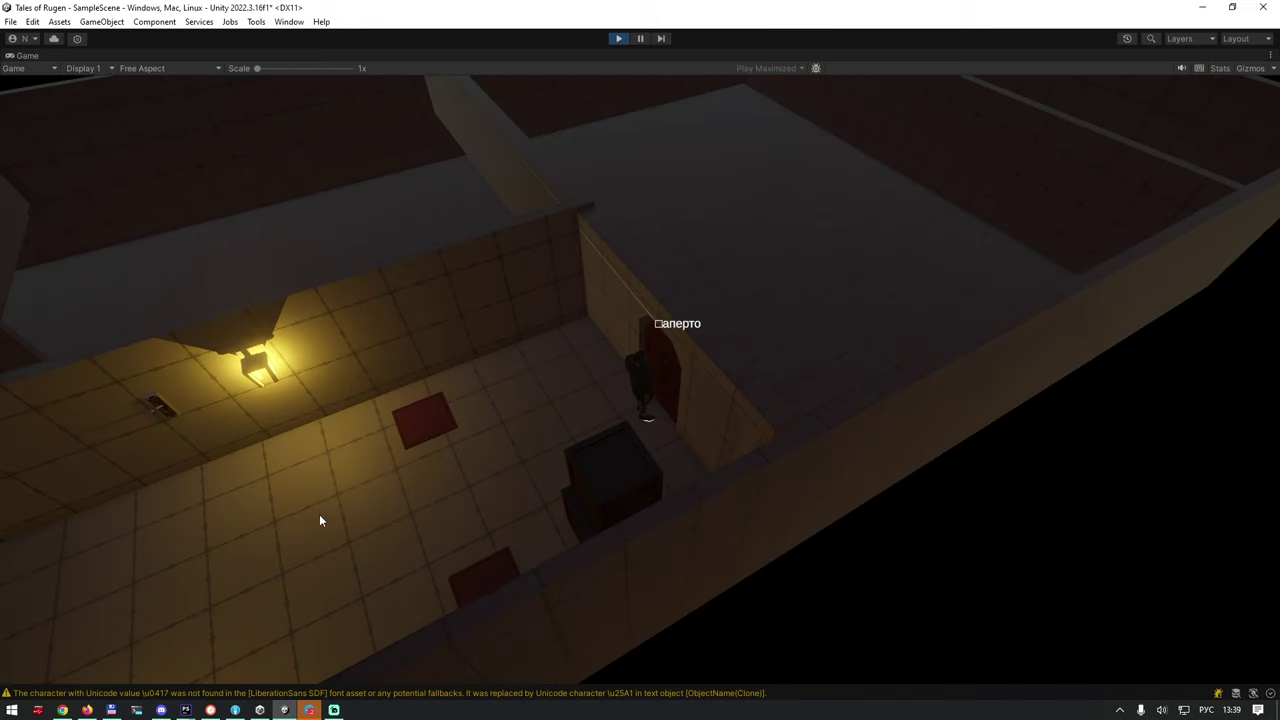
pyautogui.click(644, 493)
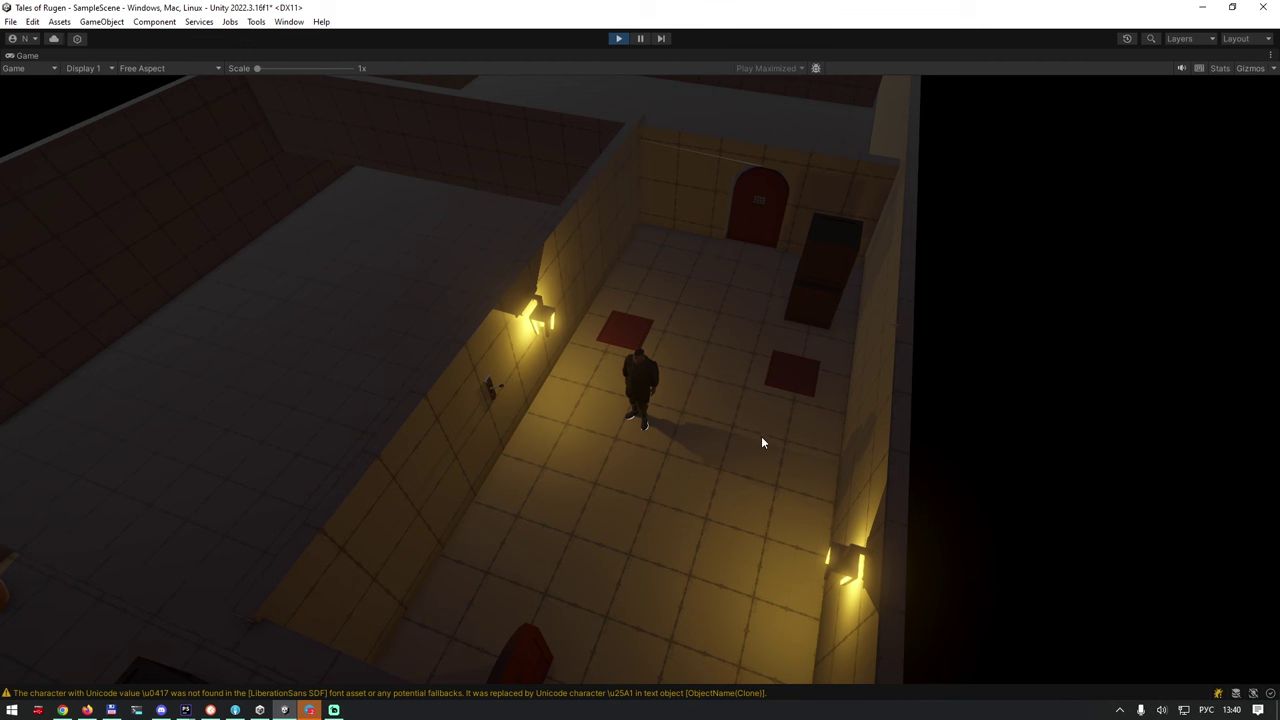
pyautogui.click(828, 258)
pyautogui.click(792, 372)
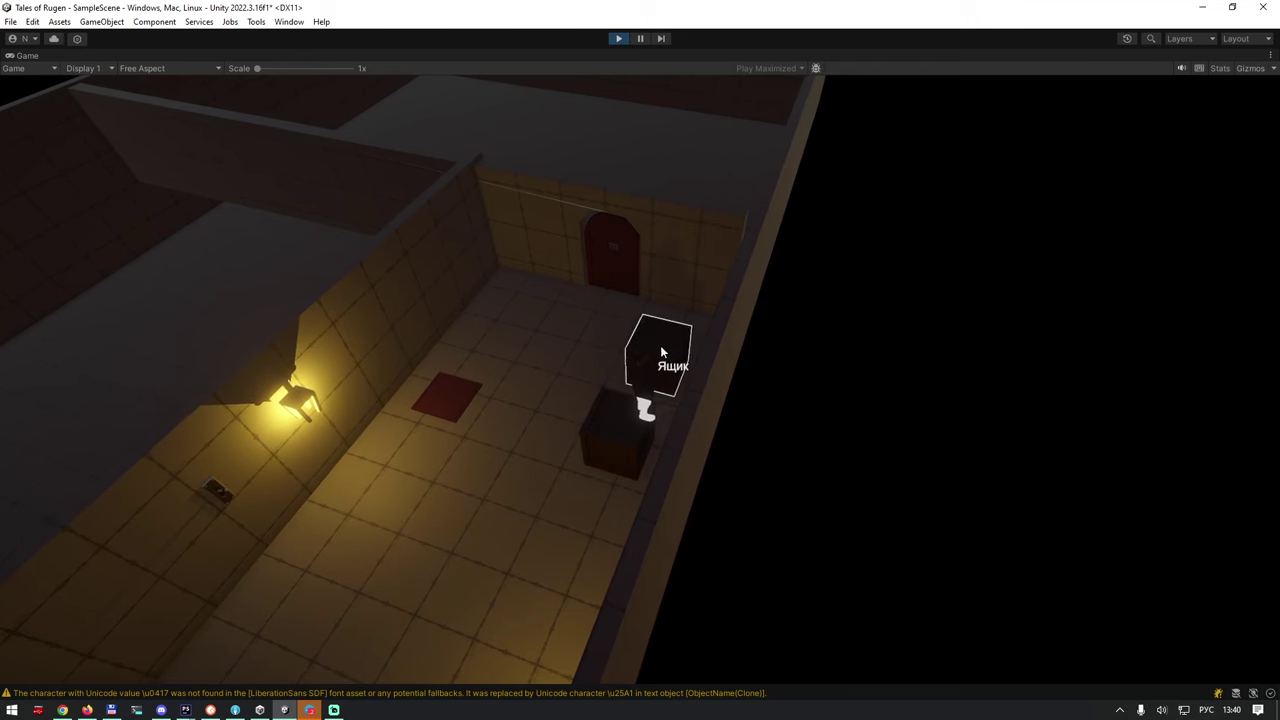
pyautogui.moveTo(661, 352); pyautogui.dragTo(451, 399)
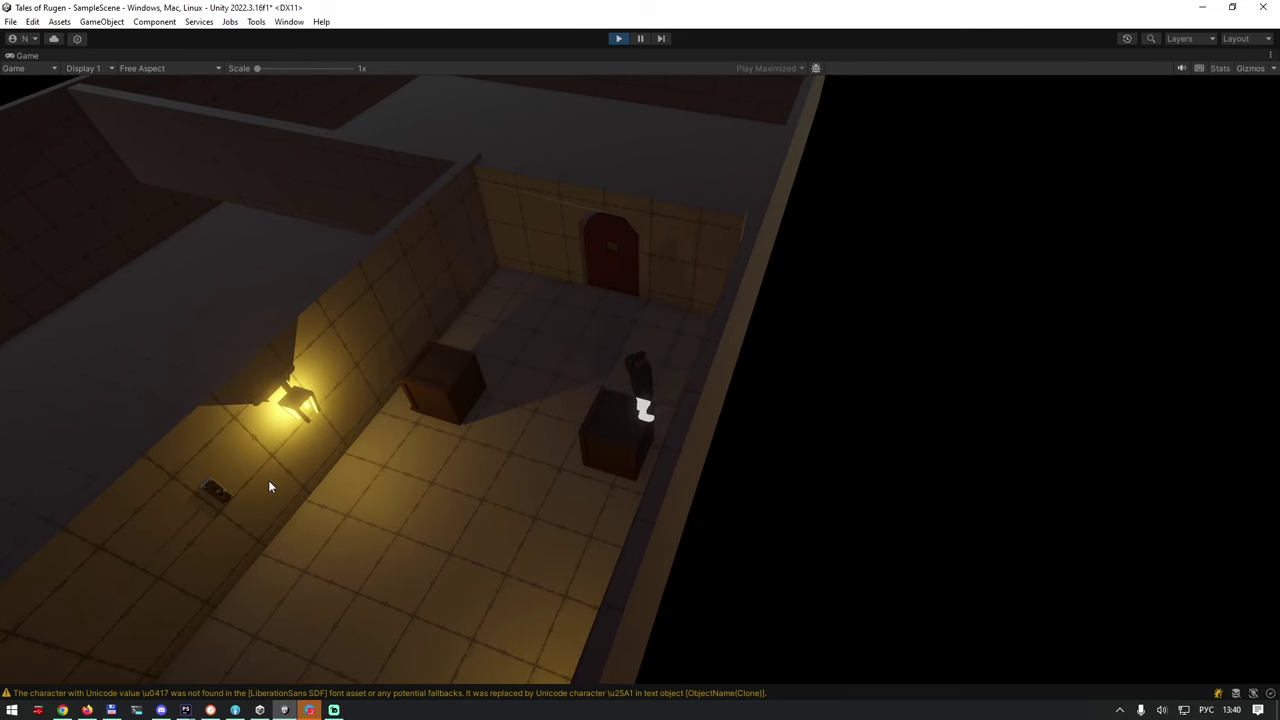
pyautogui.click(223, 505)
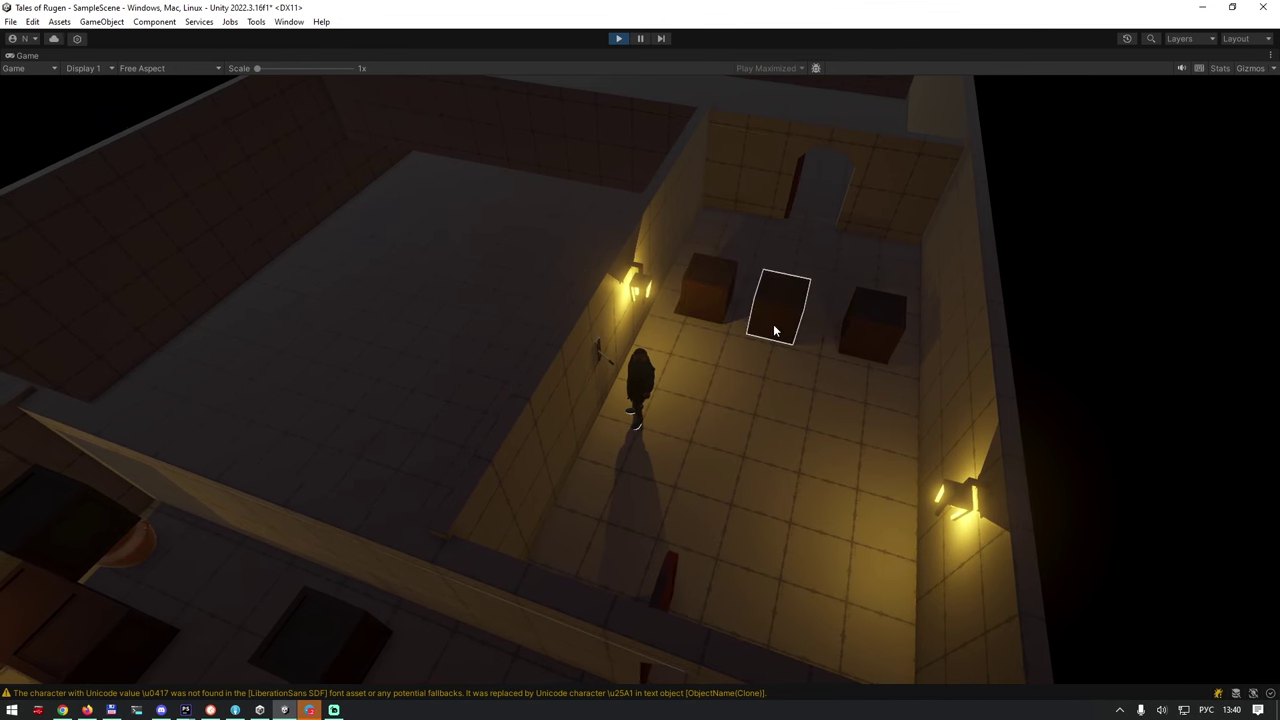
# Step onto the red rug, then drag a crate onto it and rotate the camera.
pyautogui.click(773, 322)
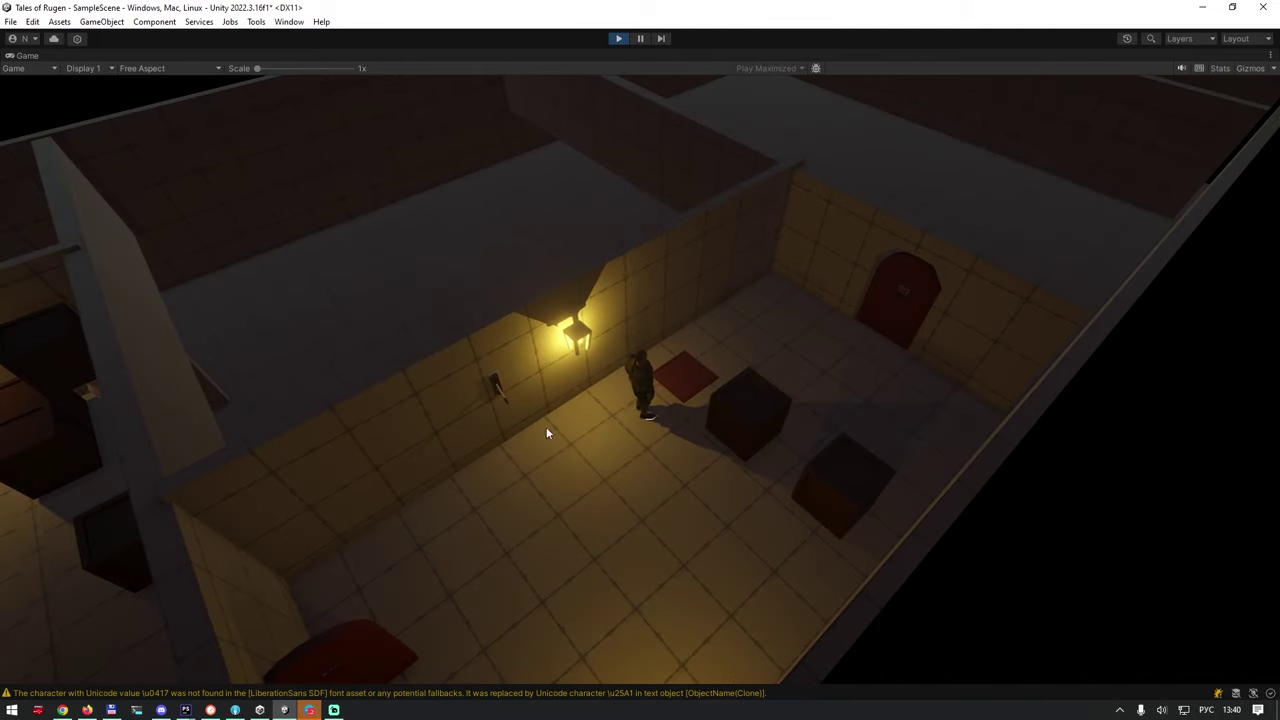
pyautogui.click(679, 385)
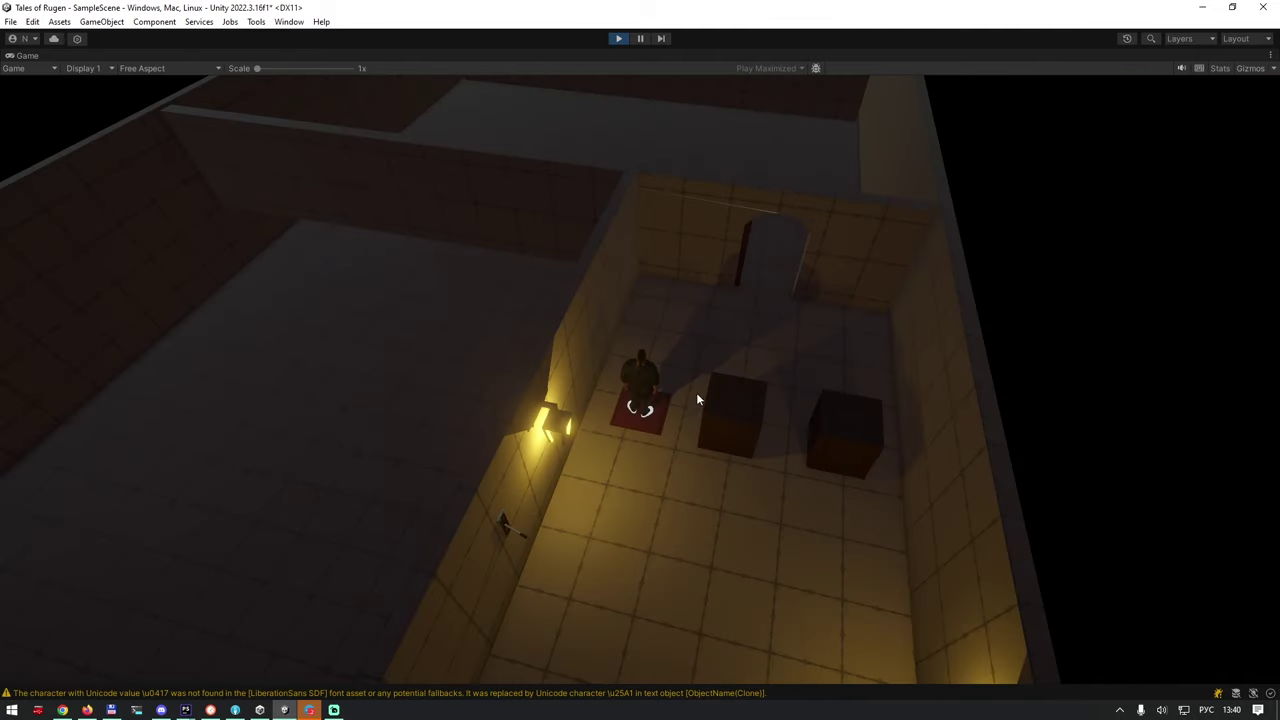
pyautogui.click(633, 504)
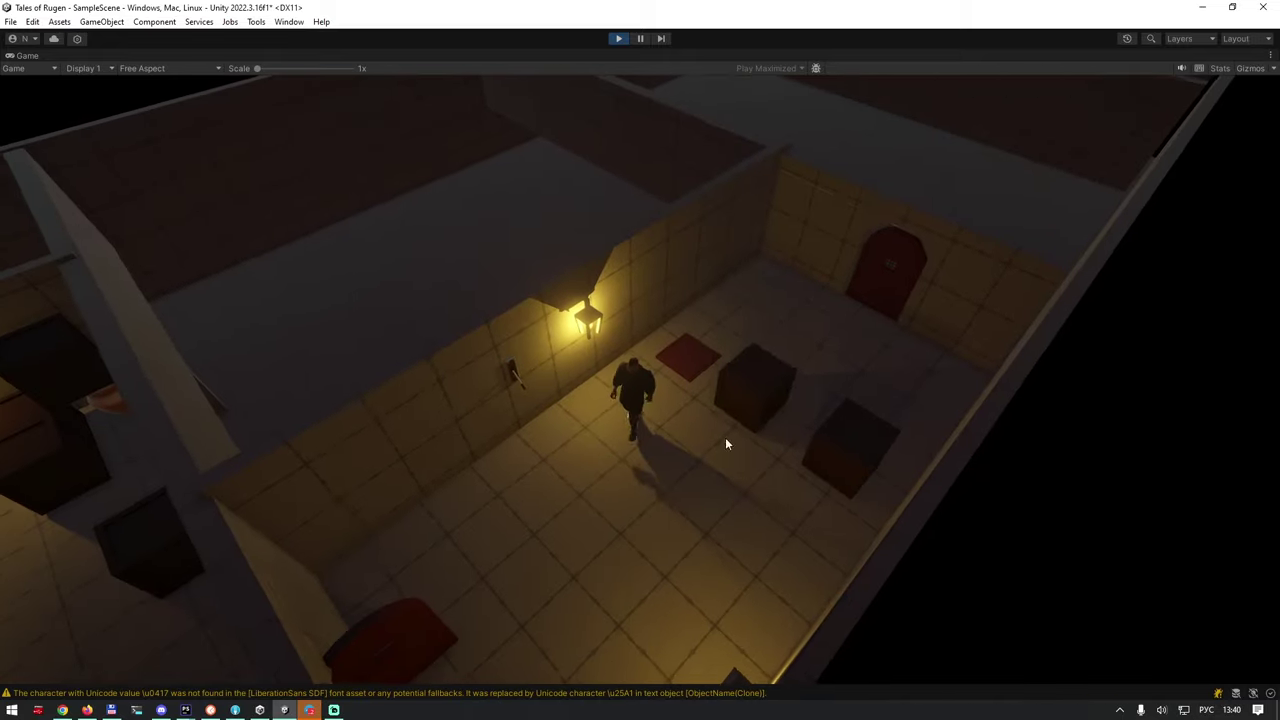
pyautogui.moveTo(766, 391); pyautogui.dragTo(698, 348)
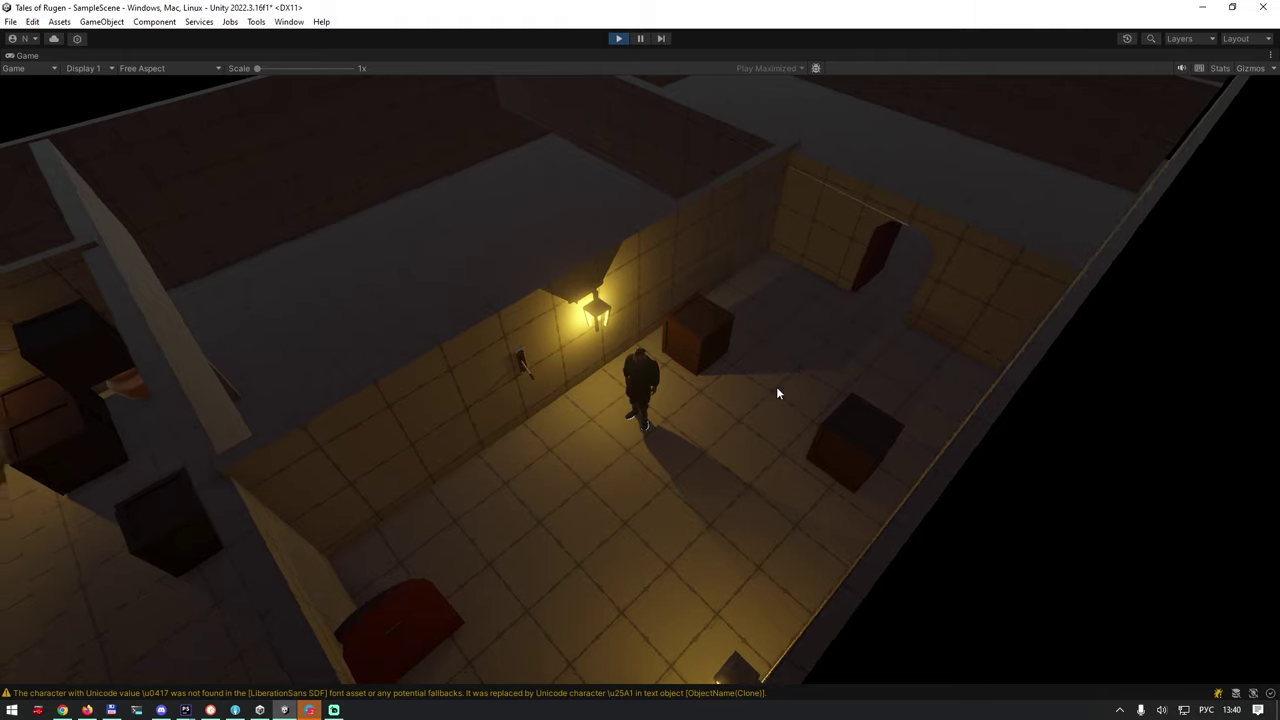
pyautogui.moveTo(776, 390); pyautogui.dragTo(420, 404, button='middle')
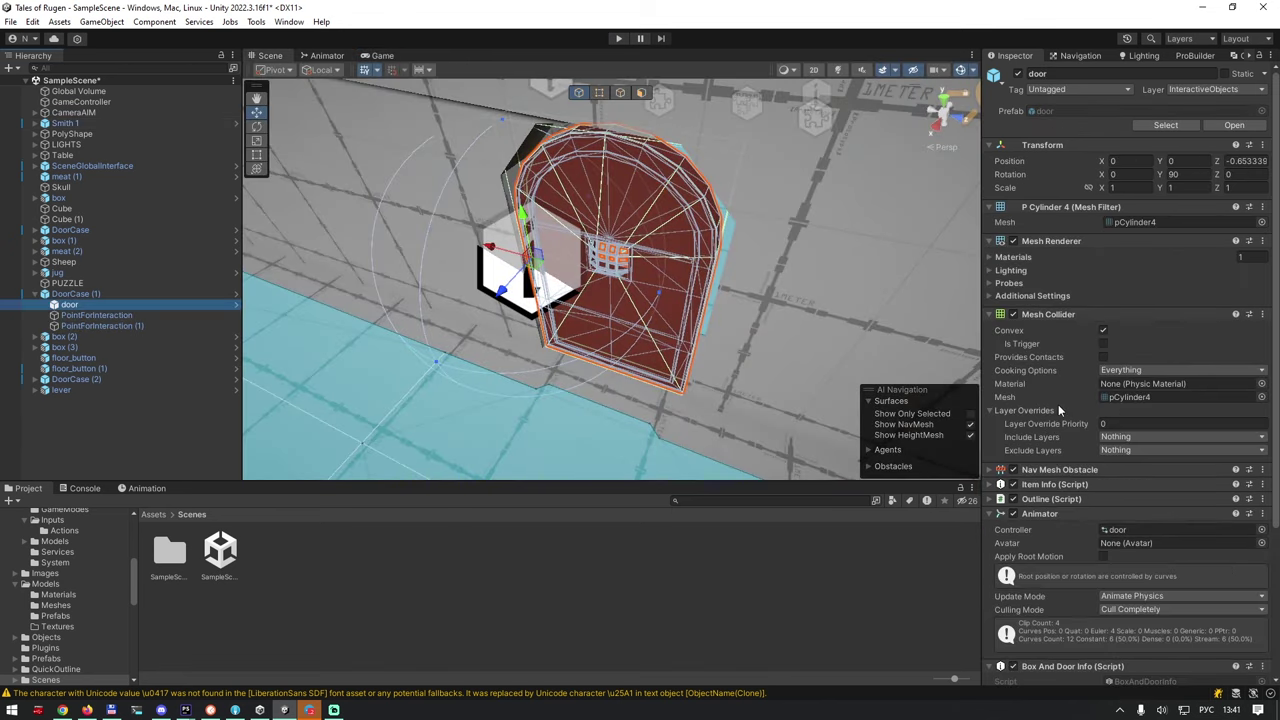
# Scroll the door's Inspector to Box And Door Info, showing Is Locked with Required Key Id 4.
pyautogui.scroll(2, 1084, 403)
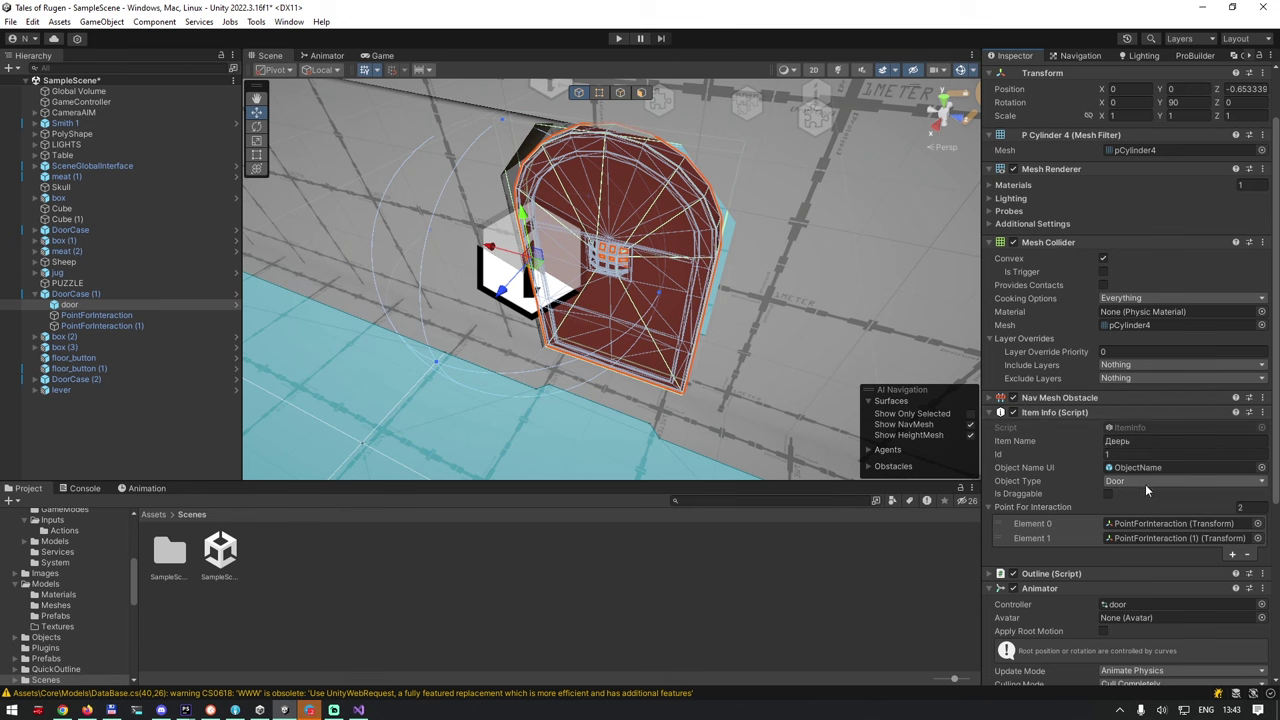
pyautogui.scroll(-5, 1049, 478)
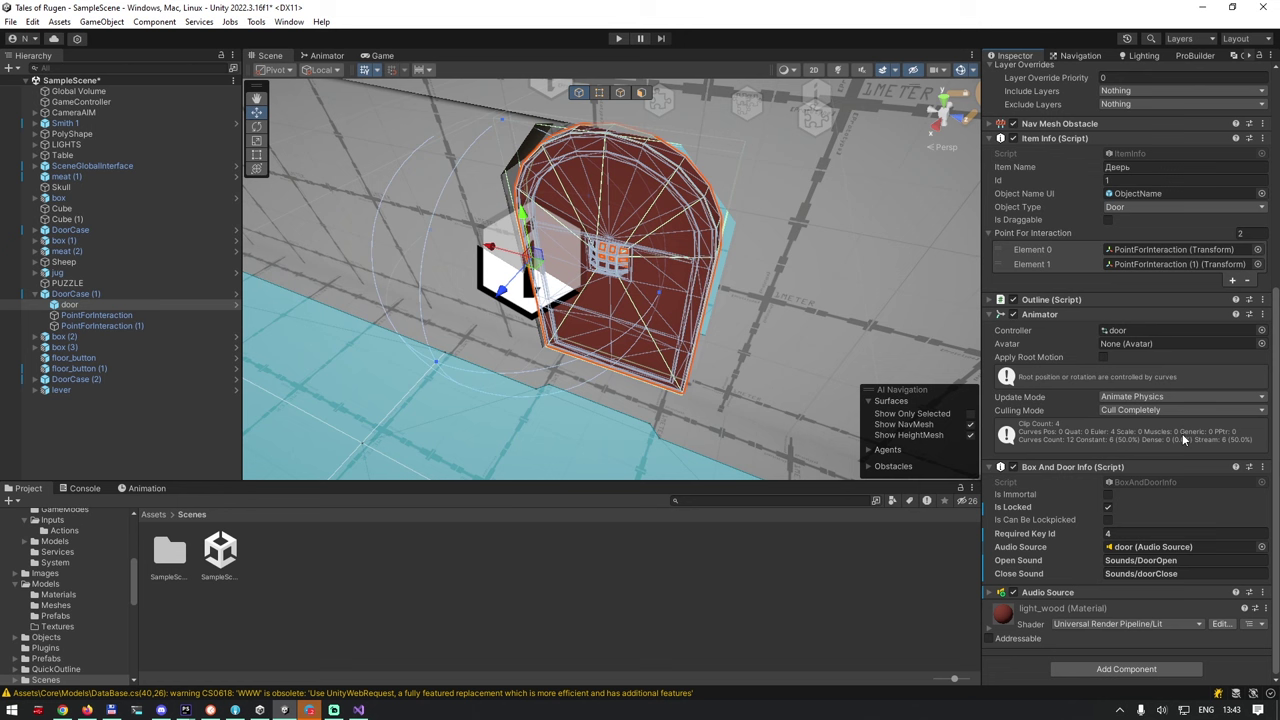
# Toggle the door's Is Locked setting and open BoxAndDoorInfo.cs in Visual Studio via Edit Script.
pyautogui.click(1107, 507)
pyautogui.click(1262, 467)
pyautogui.click(1168, 642)
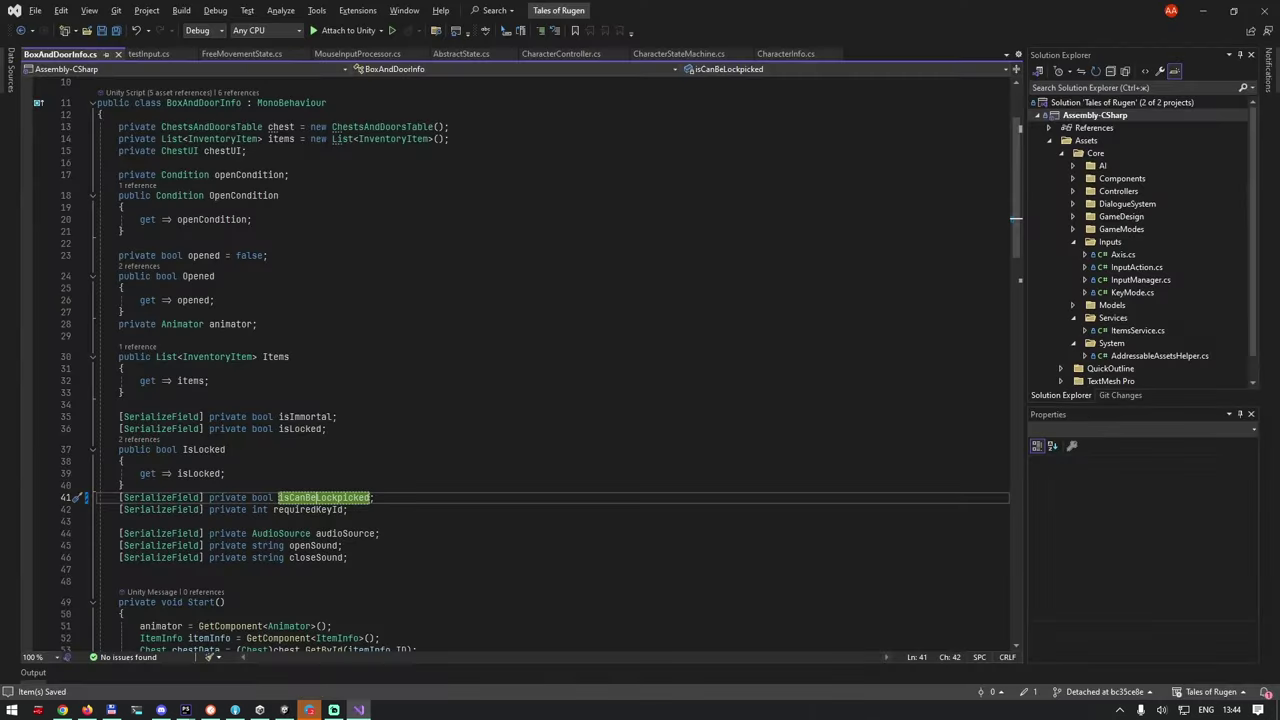
# In Start(), inspect the isLocked check building a HasItem Condition with requiredKeyId as ReferenceValue.
pyautogui.scroll(-9, 540, 360)
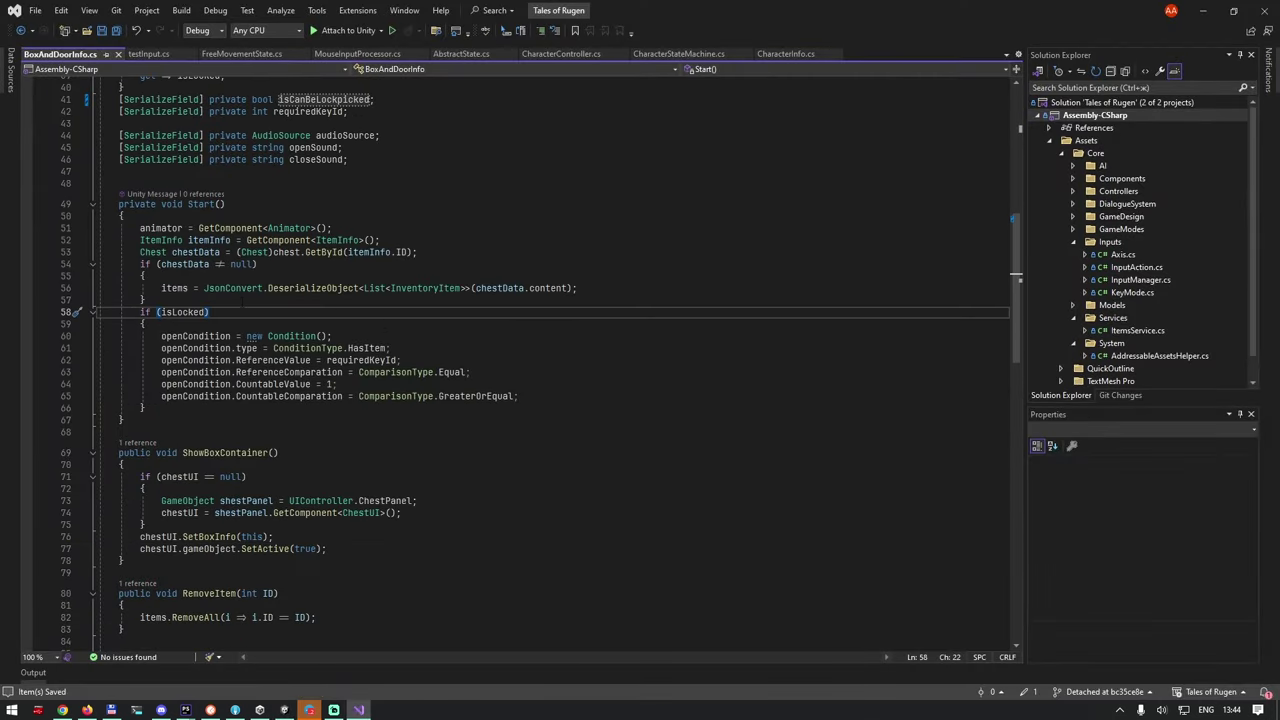
pyautogui.click(171, 312)
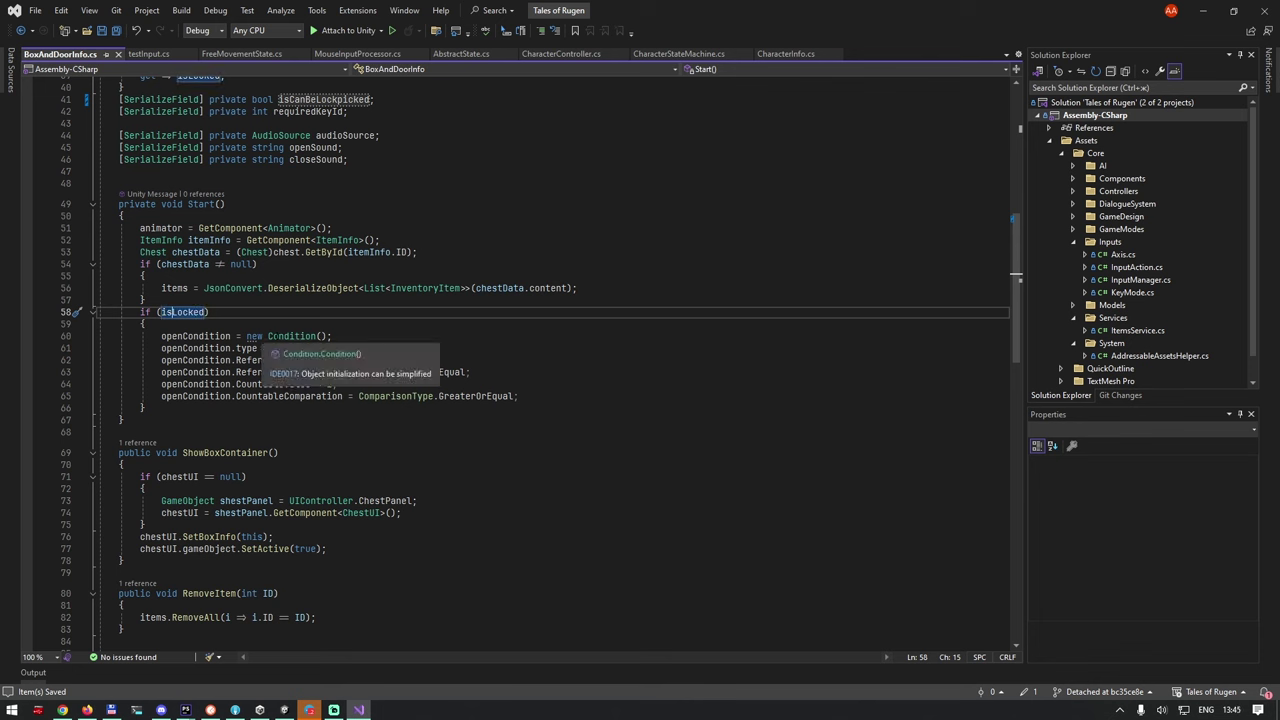
pyautogui.click(281, 336)
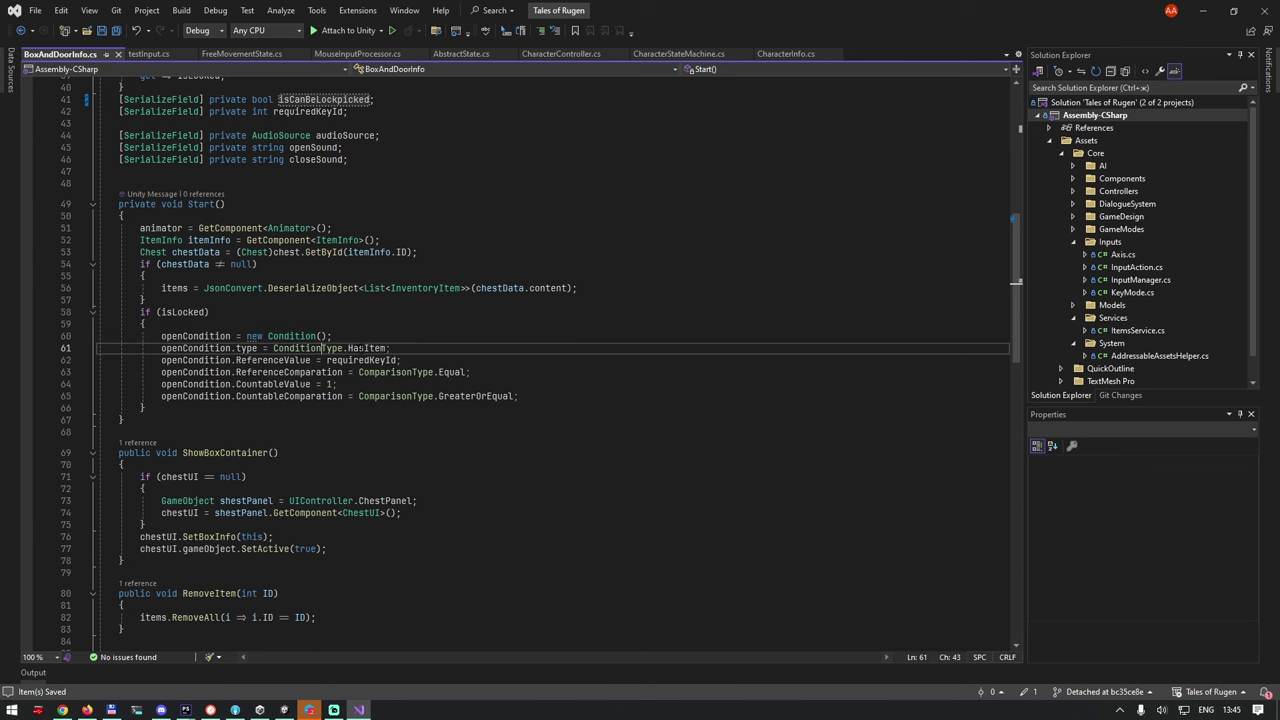
pyautogui.click(359, 348)
pyautogui.click(295, 360)
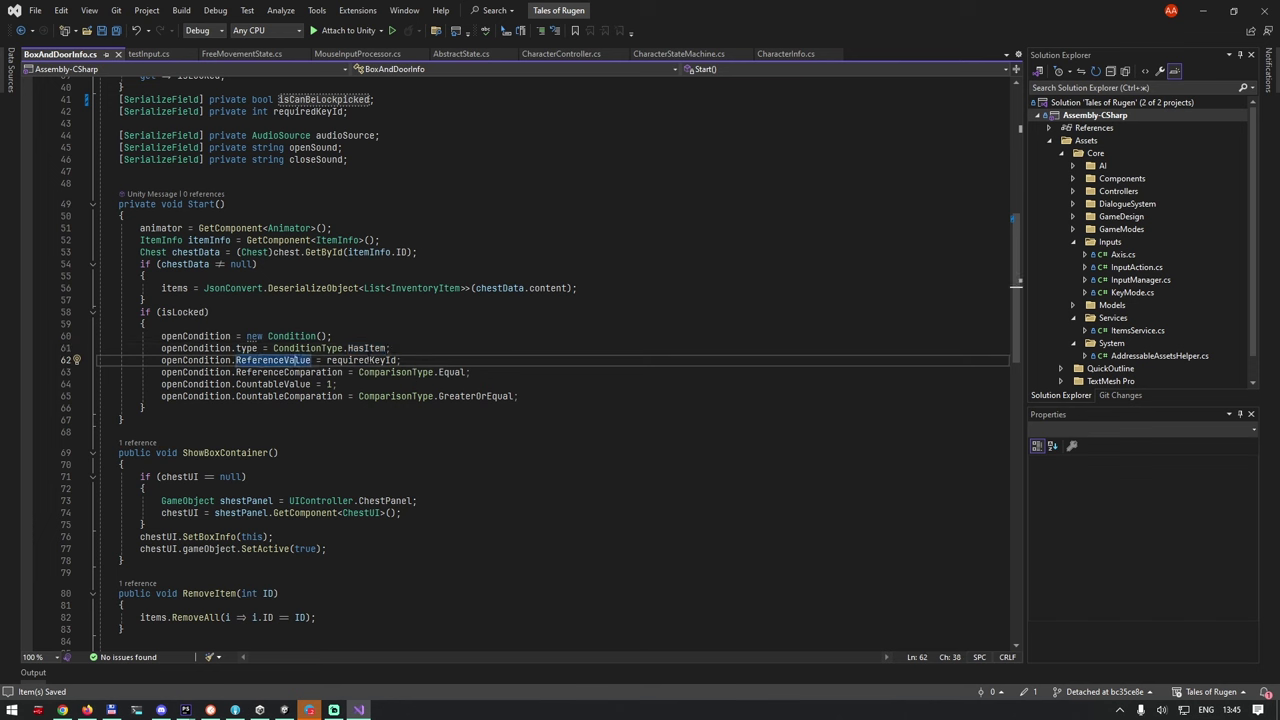
pyautogui.click(386, 360)
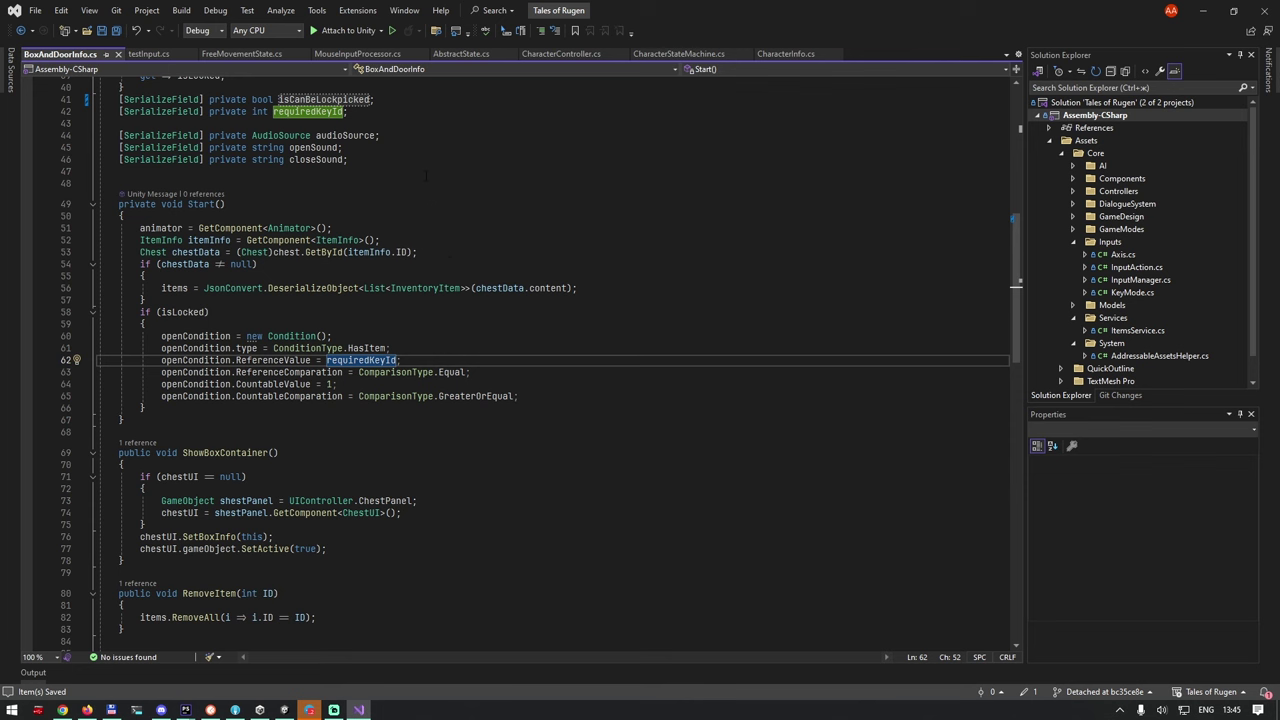
# In CharacterController.cs, inspect the Door case: IsLocked, OpenCondition.IsMatch, door opening and showLockedReaction.
pyautogui.click(574, 54)
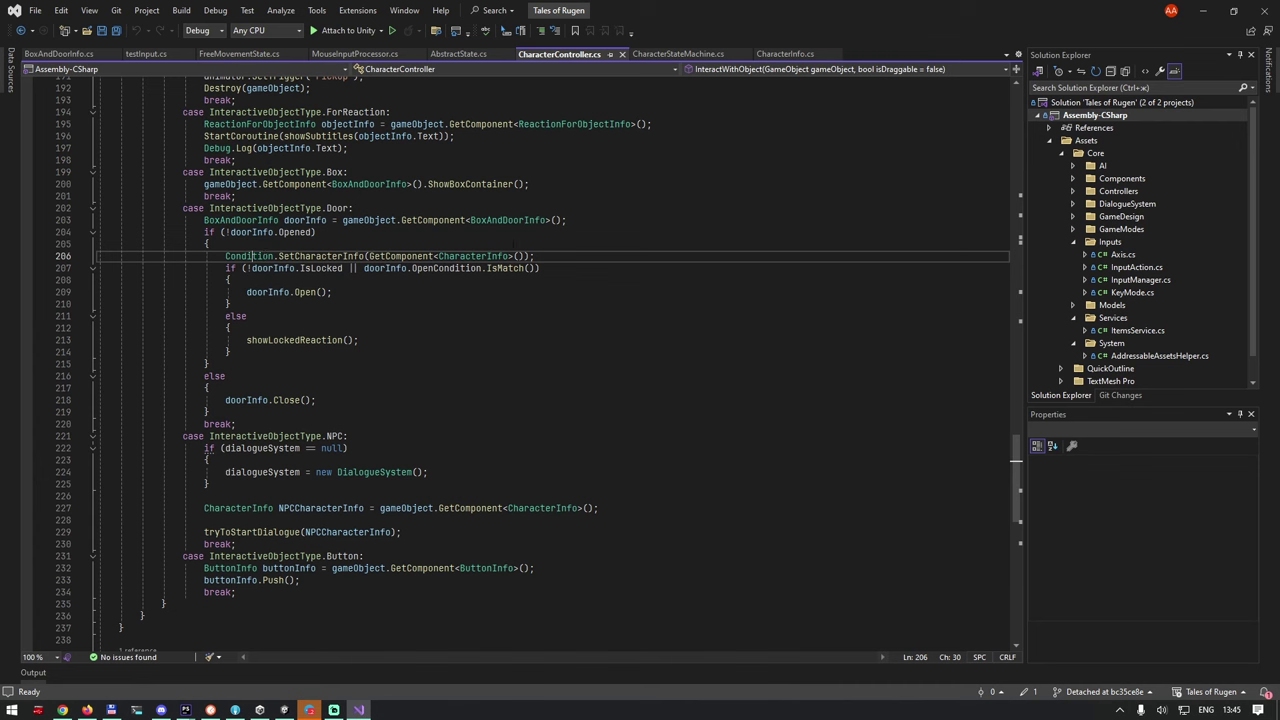
pyautogui.click(329, 268)
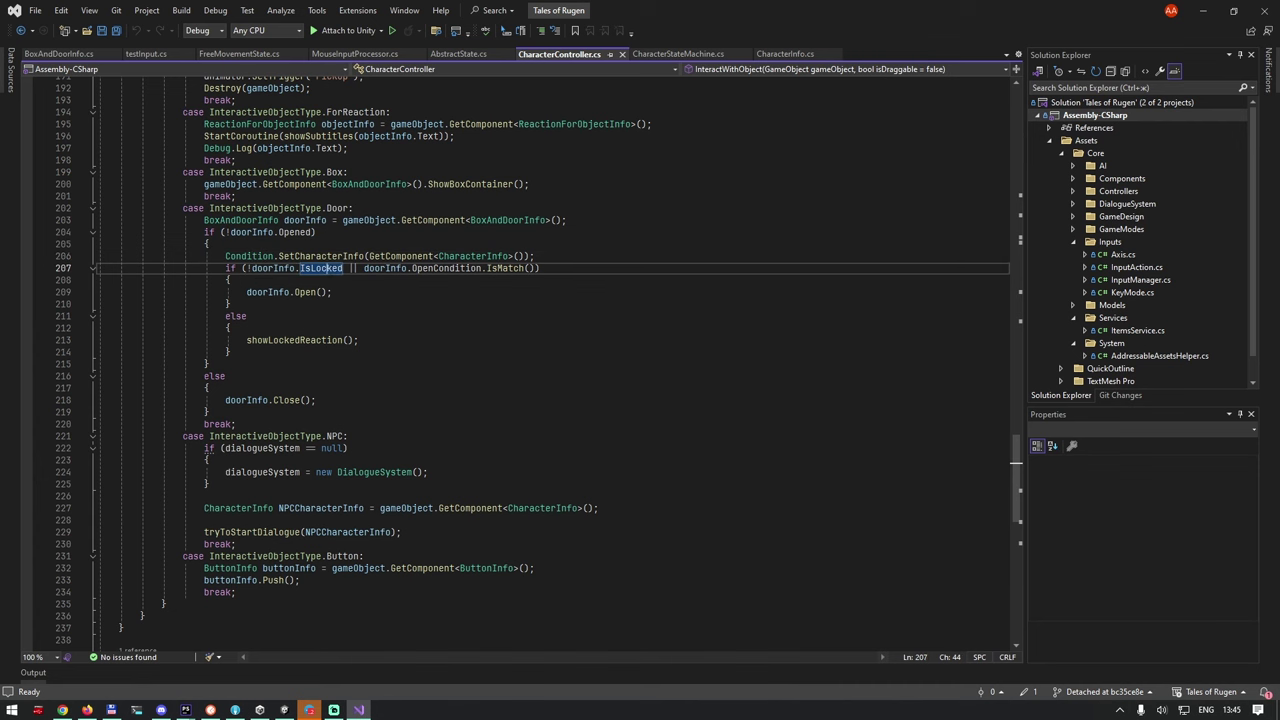
pyautogui.click(434, 268)
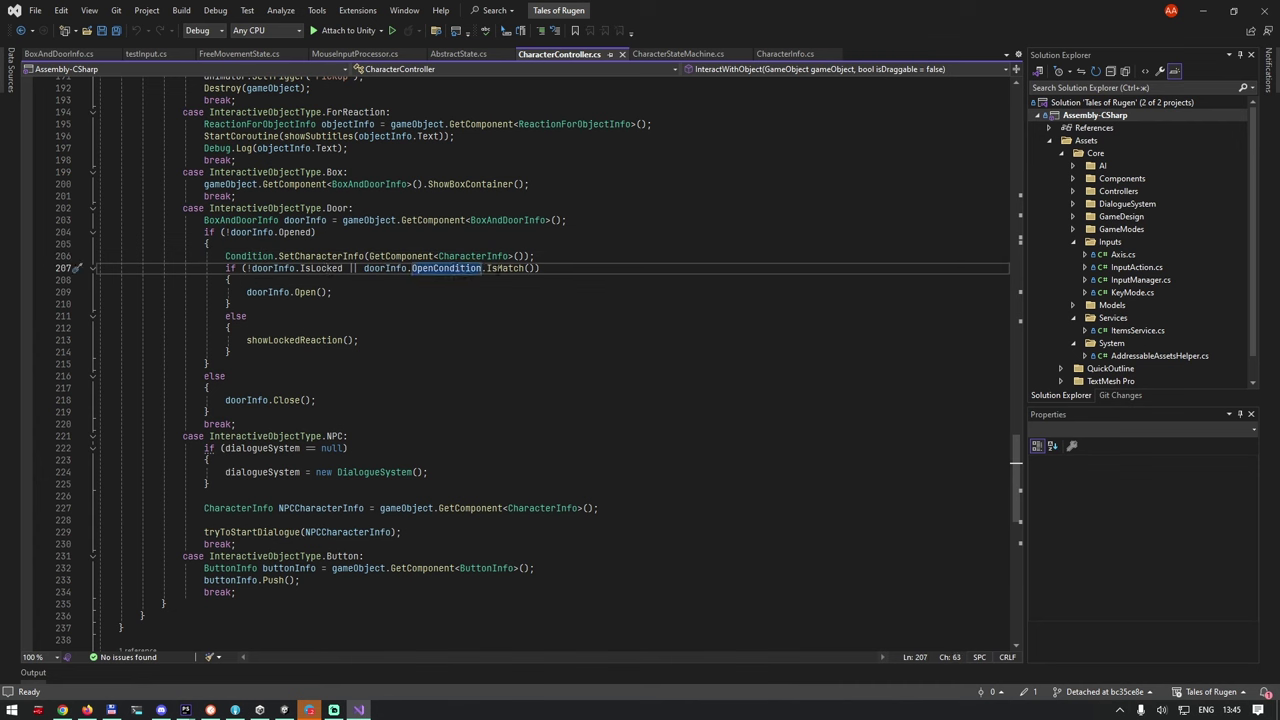
pyautogui.click(504, 268)
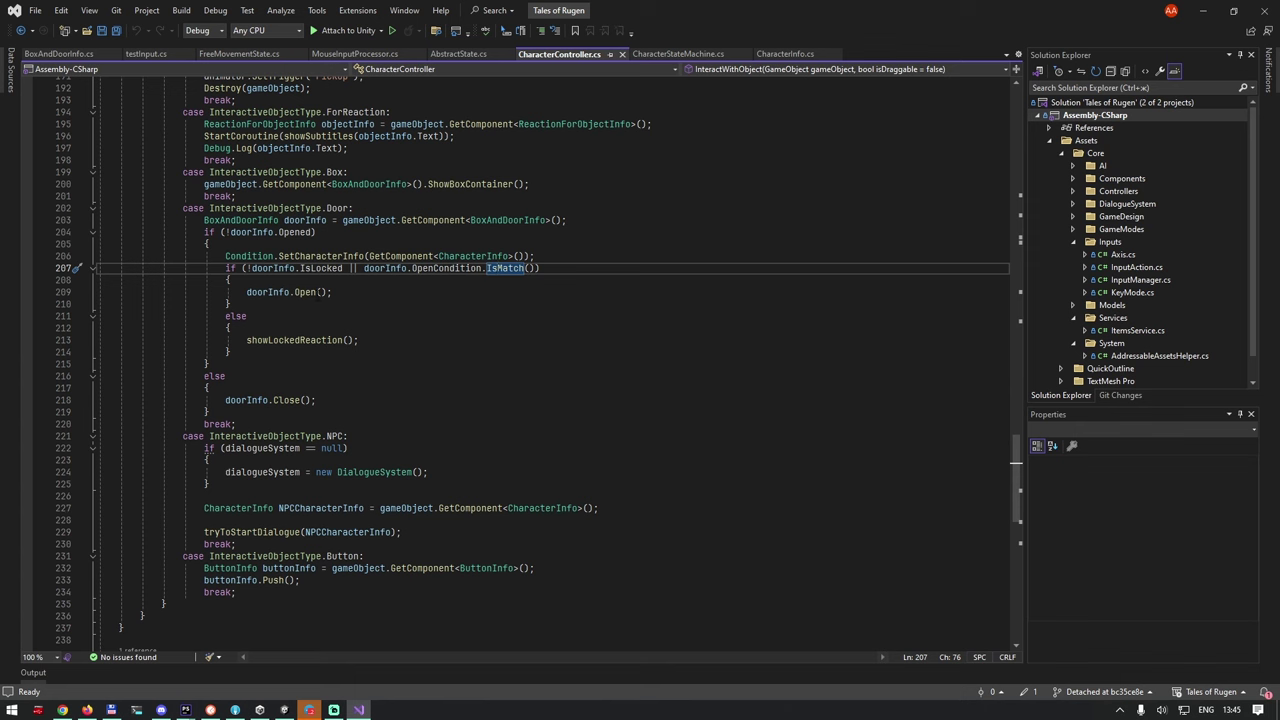
pyautogui.click(304, 292)
pyautogui.click(305, 340)
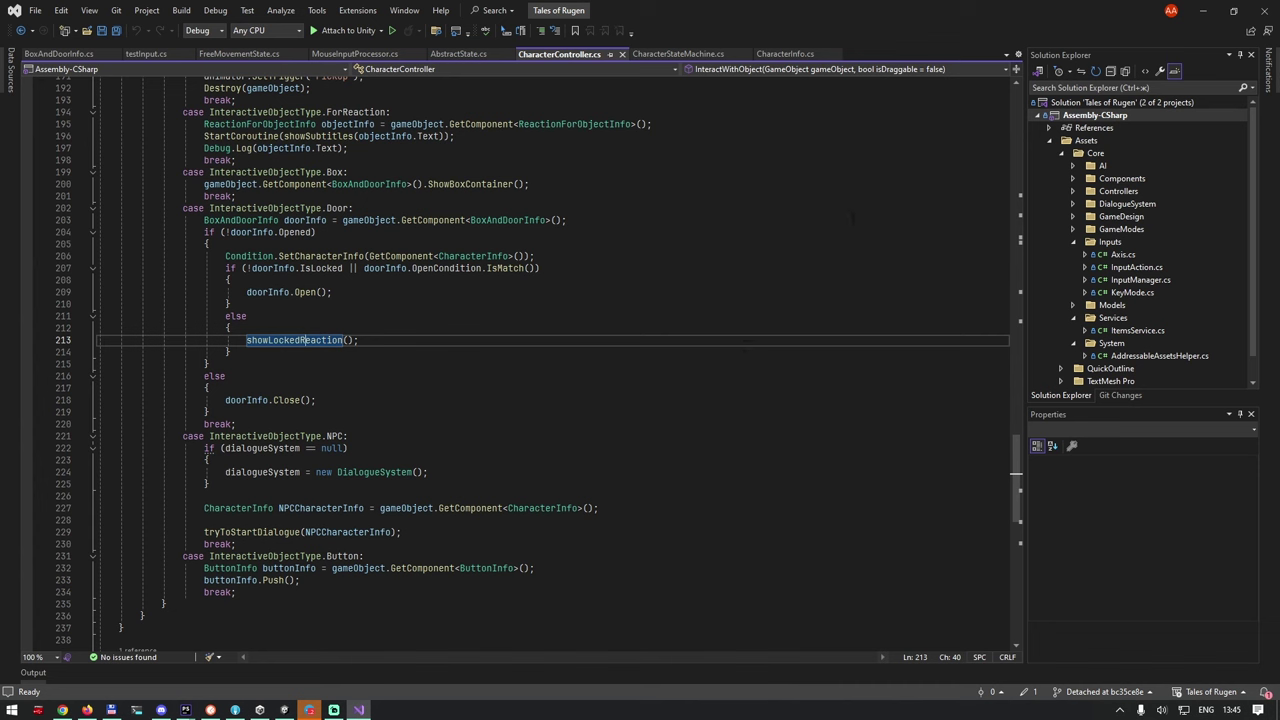
pyautogui.press('Up')
pyautogui.press('Up')
pyautogui.press('Up')
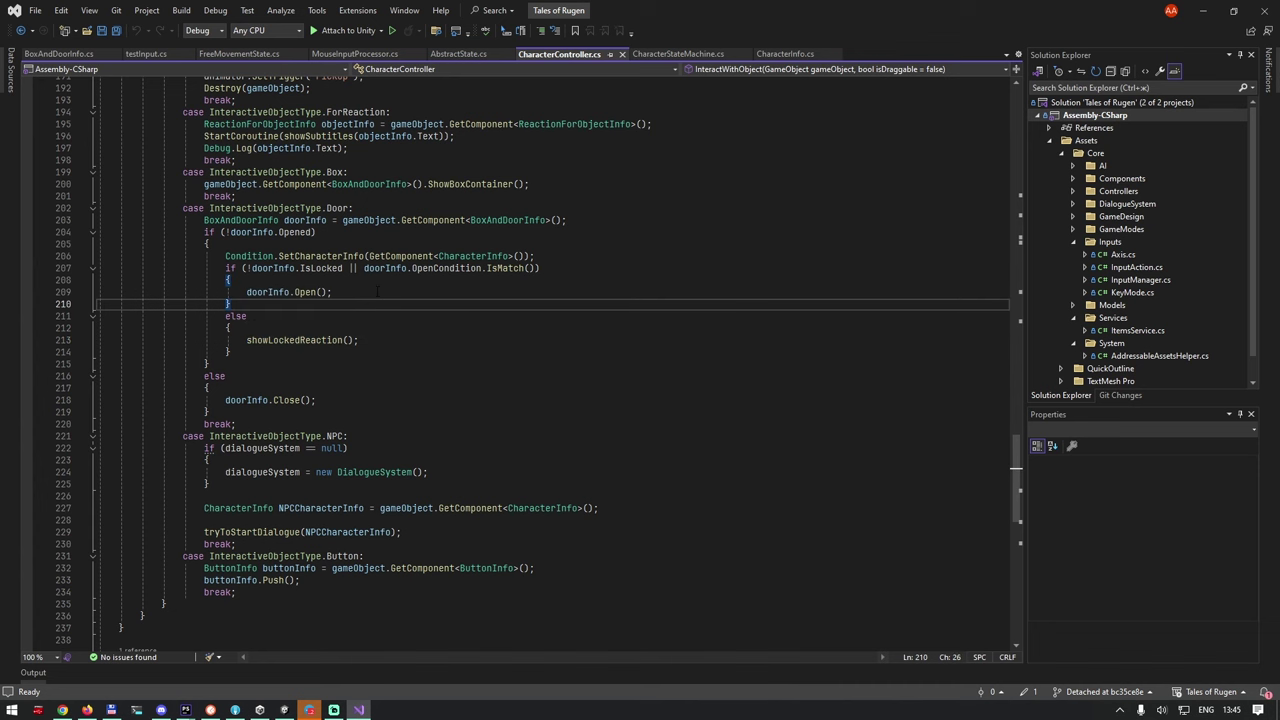
# Back in Unity, zoom the Scene view and select PUZZLE to show its three triggers and door.
pyautogui.click(284, 710)
pyautogui.scroll(-10, 699, 365)
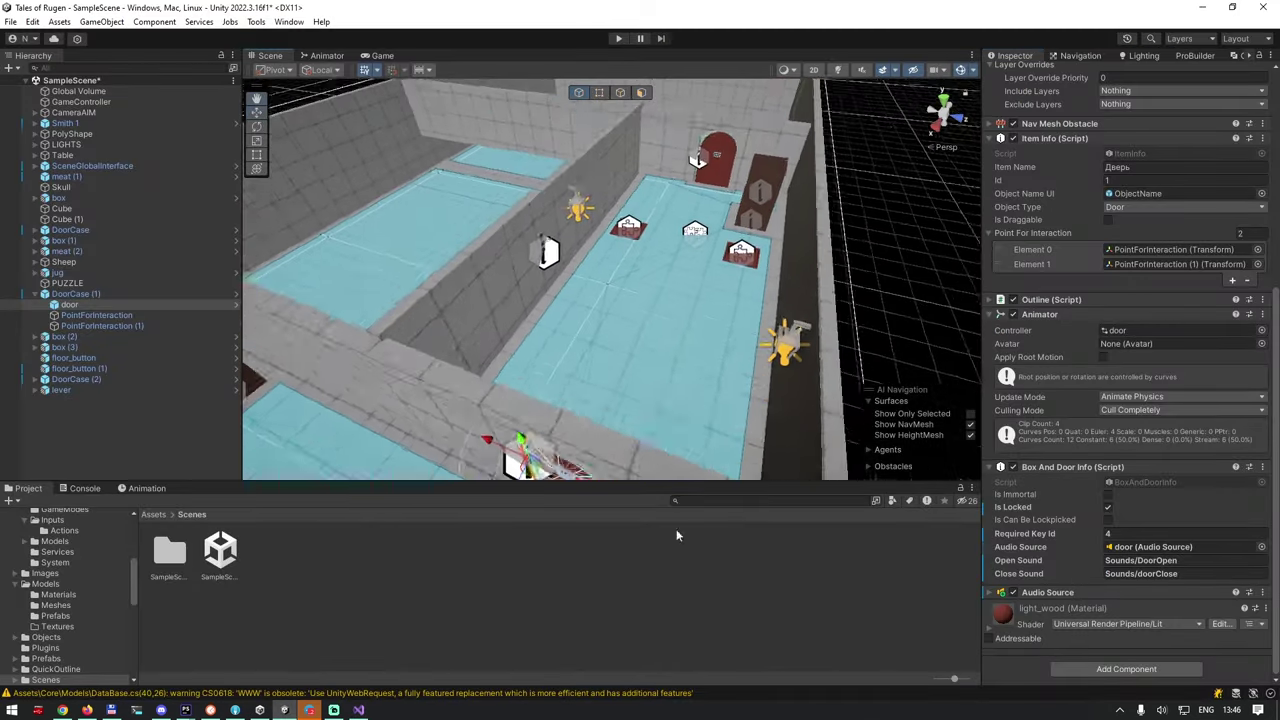
pyautogui.scroll(3, 700, 255)
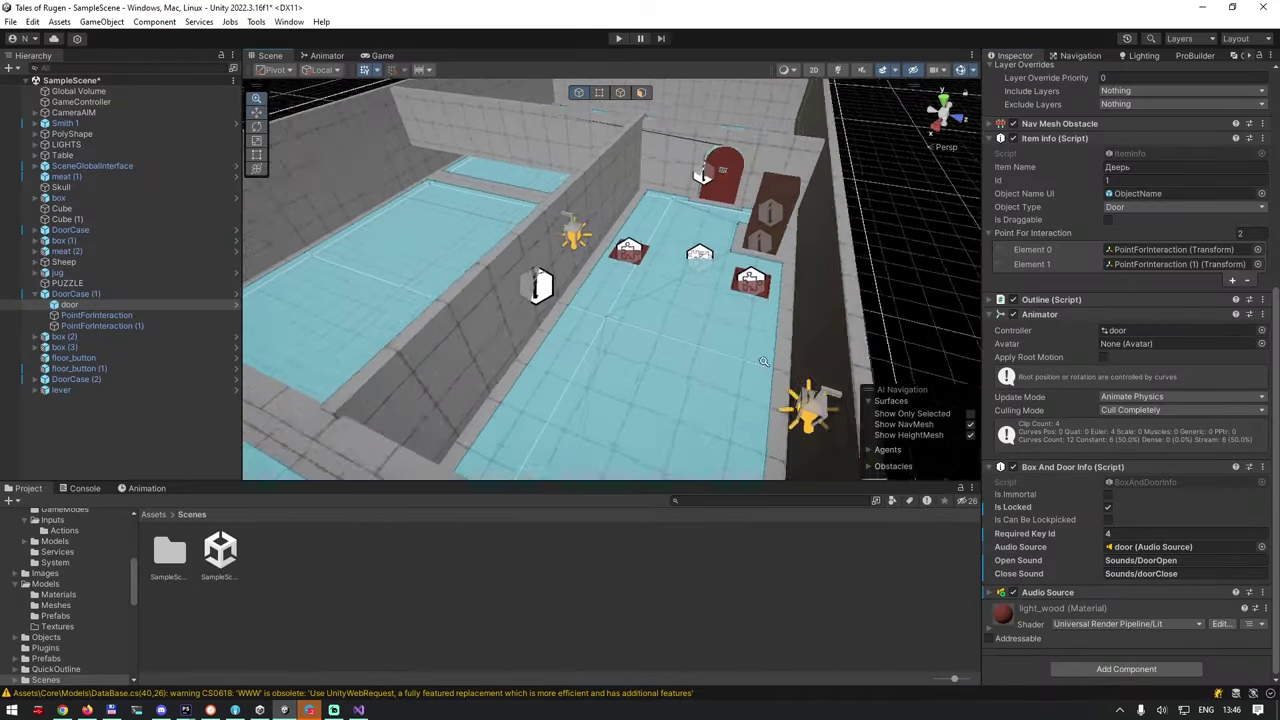
pyautogui.click(718, 250)
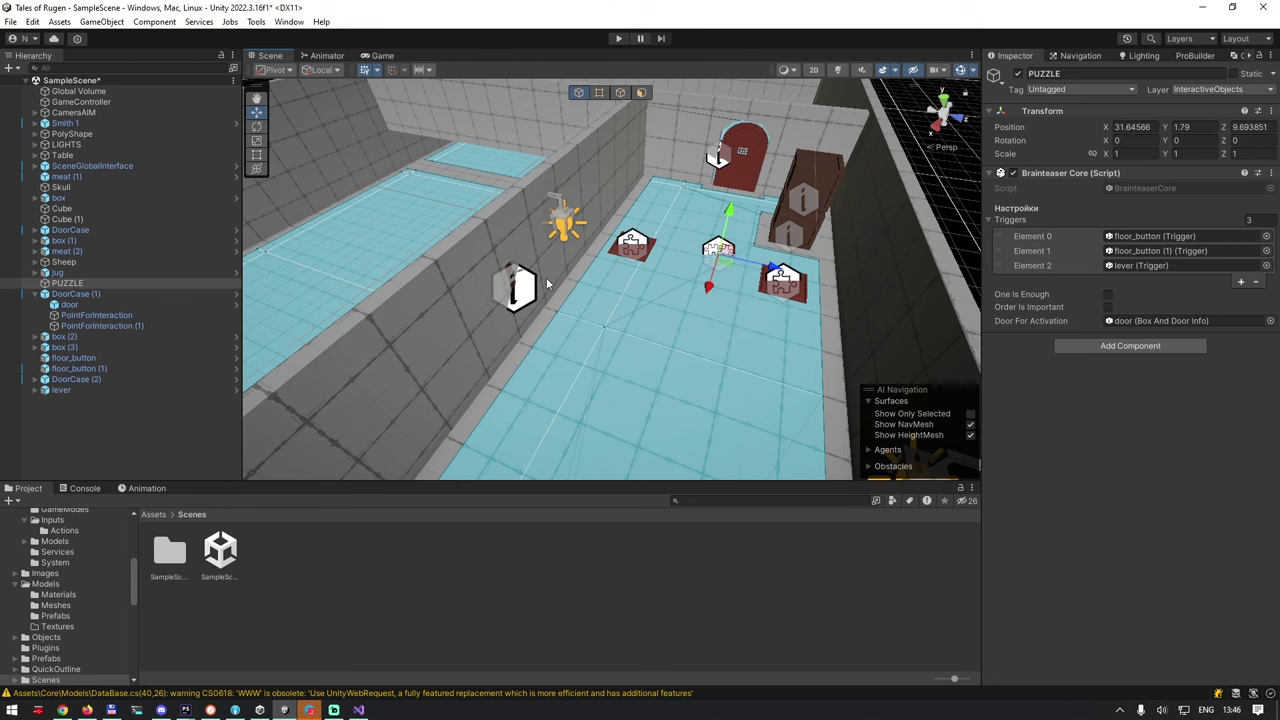
# Ping the objects referenced by trigger Elements 2, 1 and 0, including the lever and floor_button.
pyautogui.click(1156, 263)
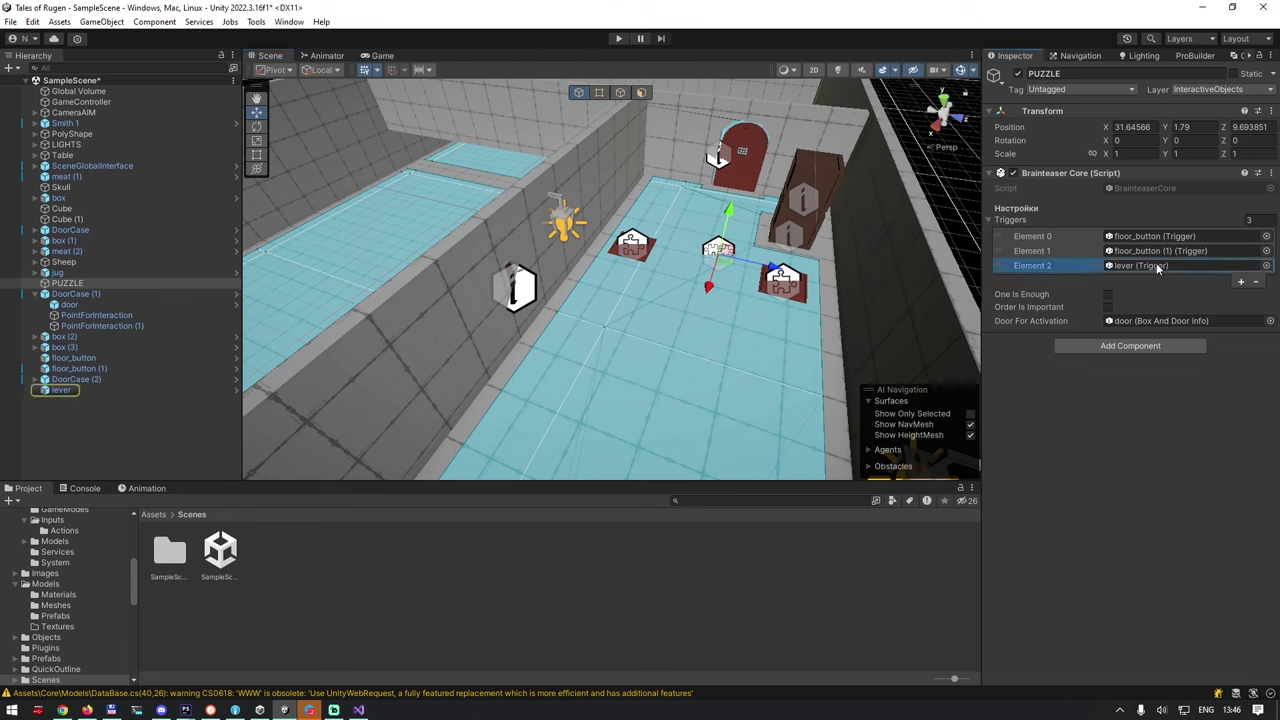
pyautogui.click(1155, 251)
pyautogui.click(1158, 237)
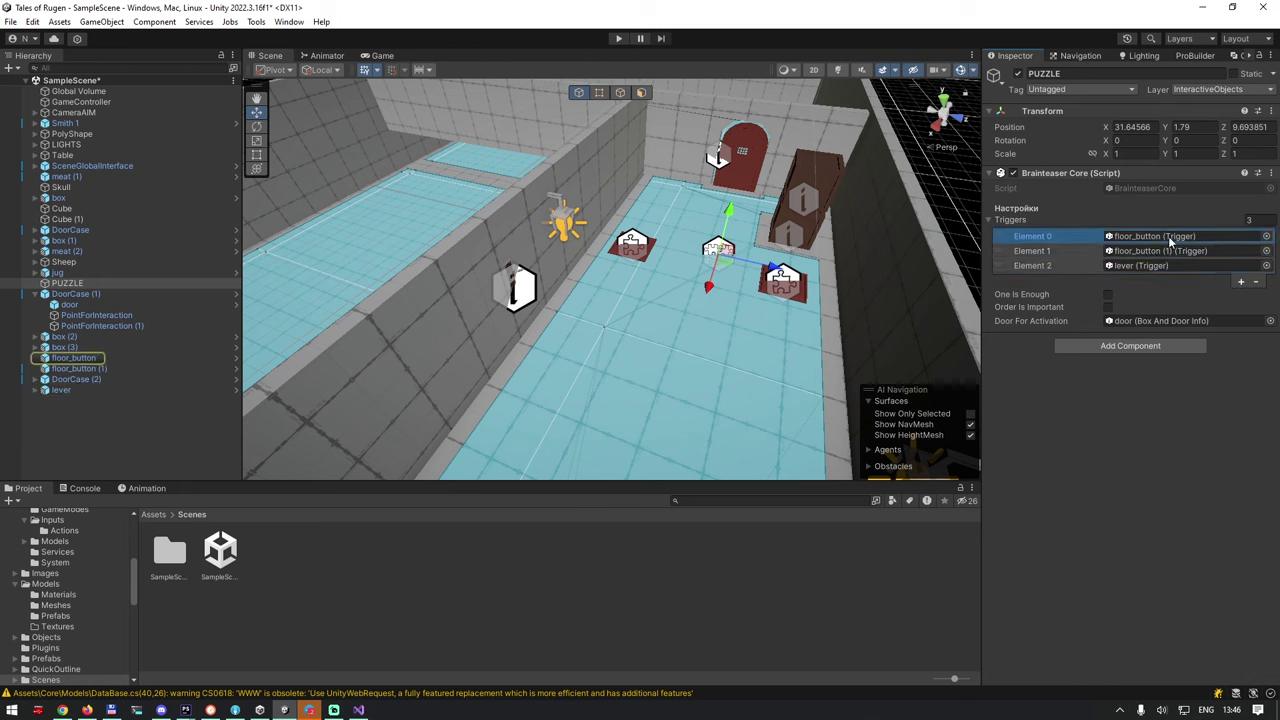
# Select the lever and scroll its Inspector down to the Button Info and Trigger scripts.
pyautogui.click(123, 391)
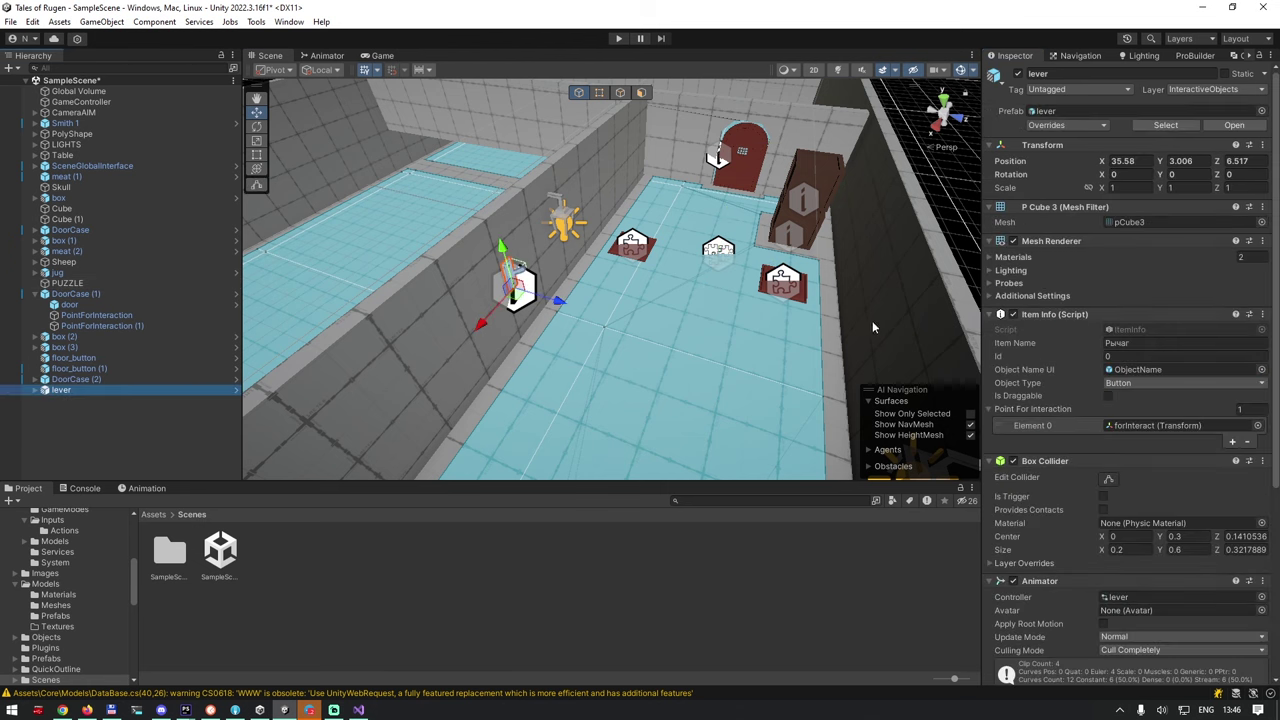
pyautogui.scroll(-3, 1070, 390)
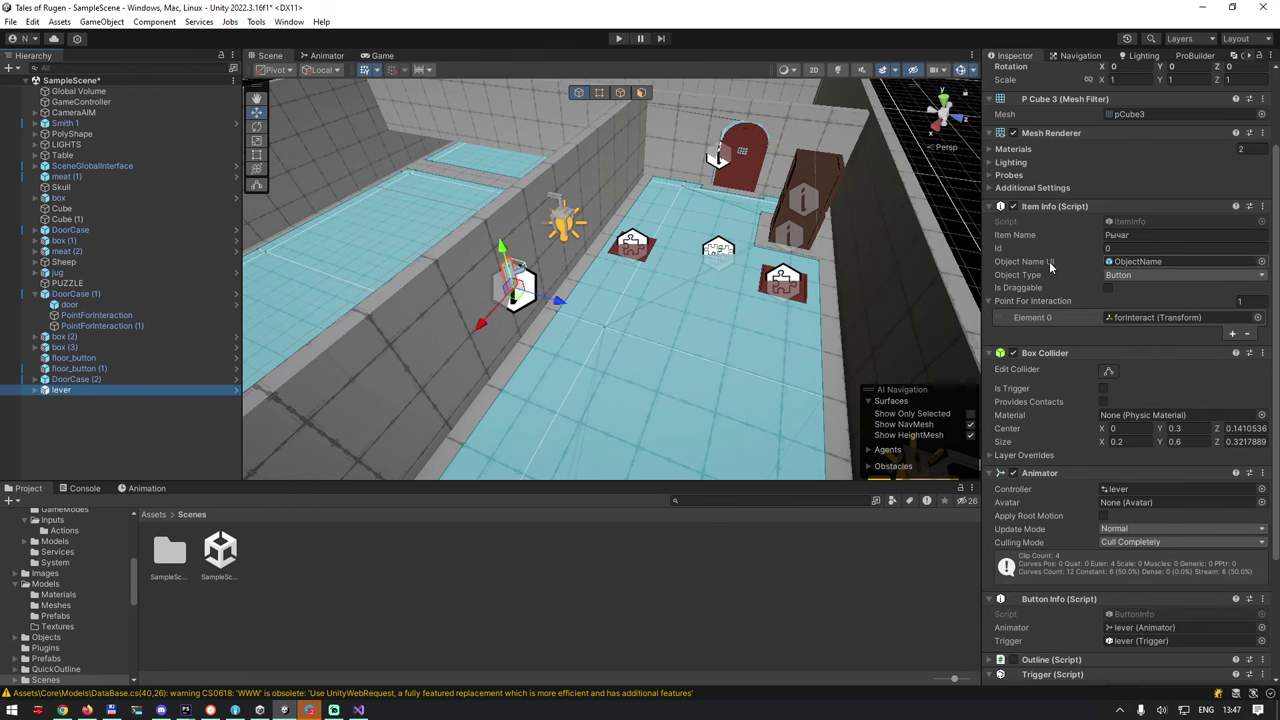
pyautogui.scroll(-1, 1050, 265)
pyautogui.scroll(-2, 1052, 261)
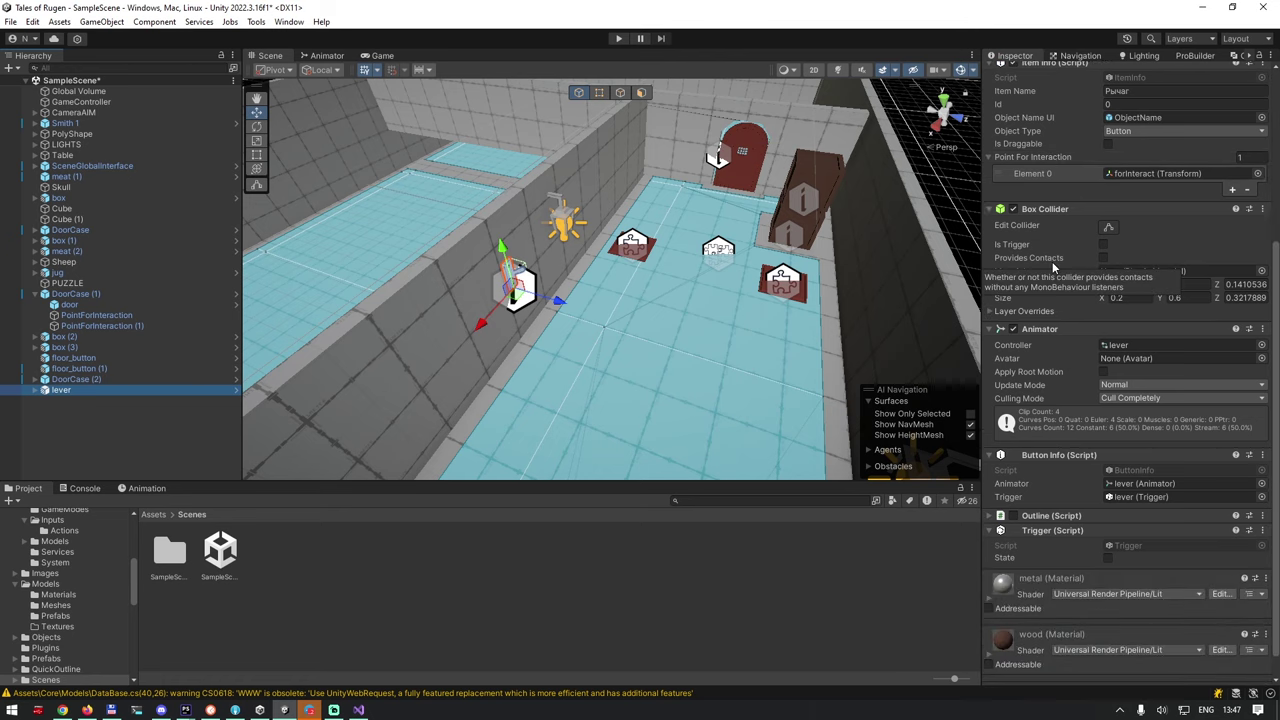
pyautogui.scroll(-2, 1052, 261)
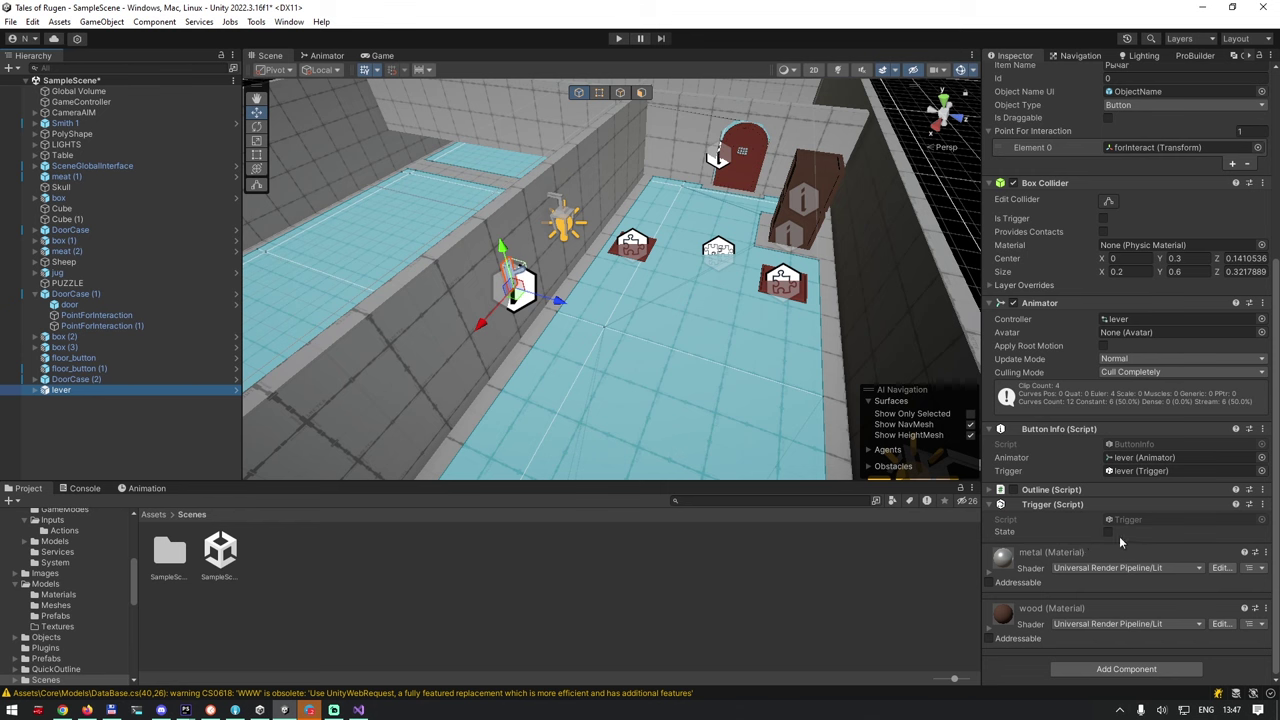
# Open Trigger.cs, inspect the onStateChanged event and StateChanged delegate, then reselect PUZZLE in Unity.
pyautogui.click(1262, 504)
pyautogui.click(1180, 664)
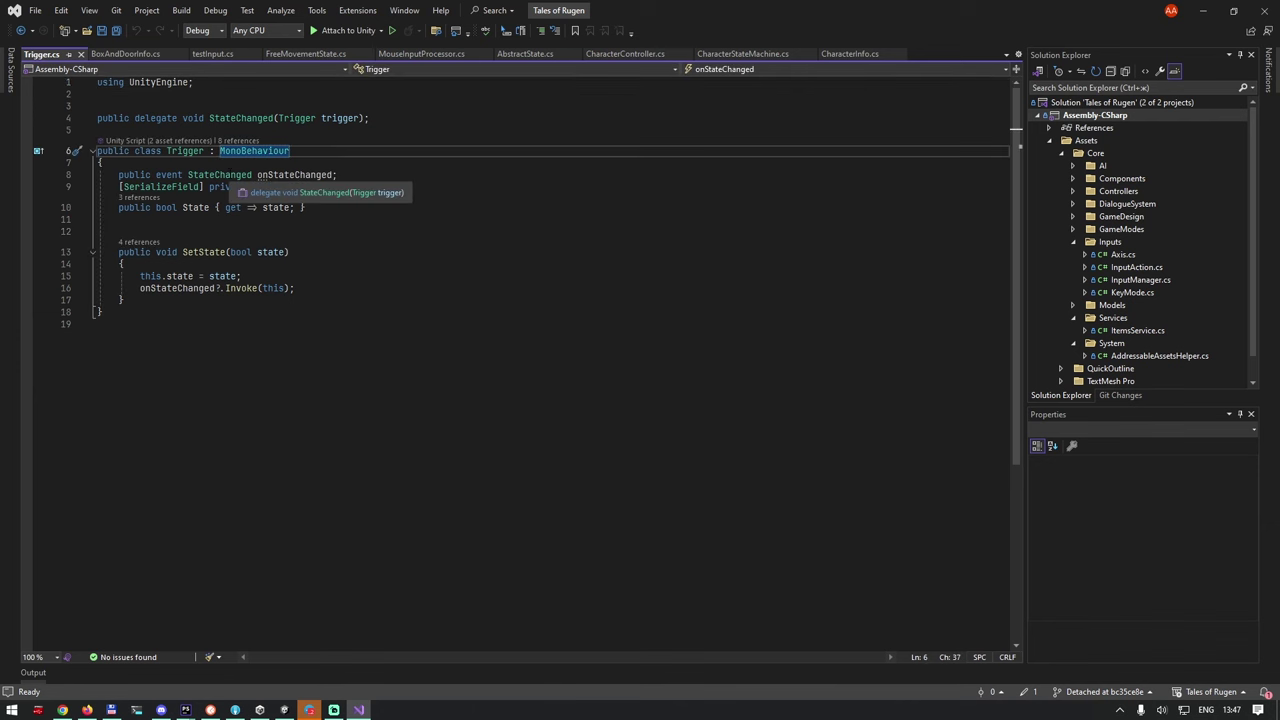
pyautogui.click(180, 175)
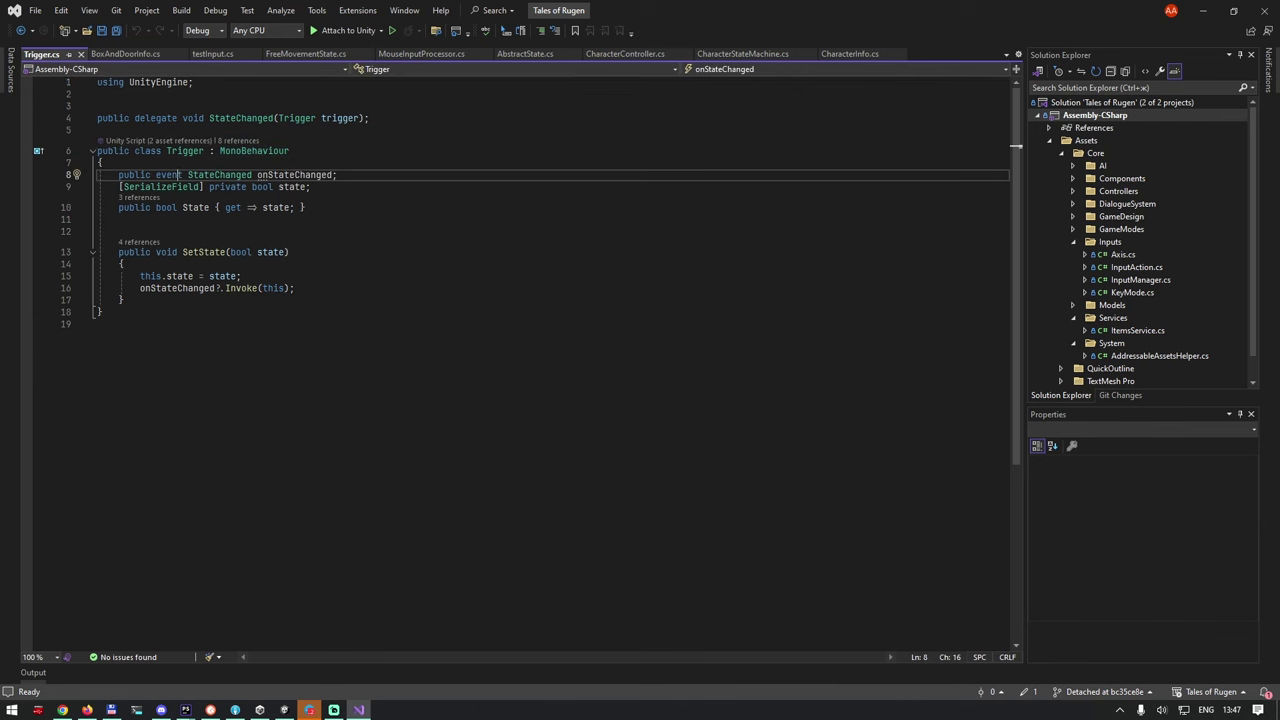
pyautogui.click(236, 175)
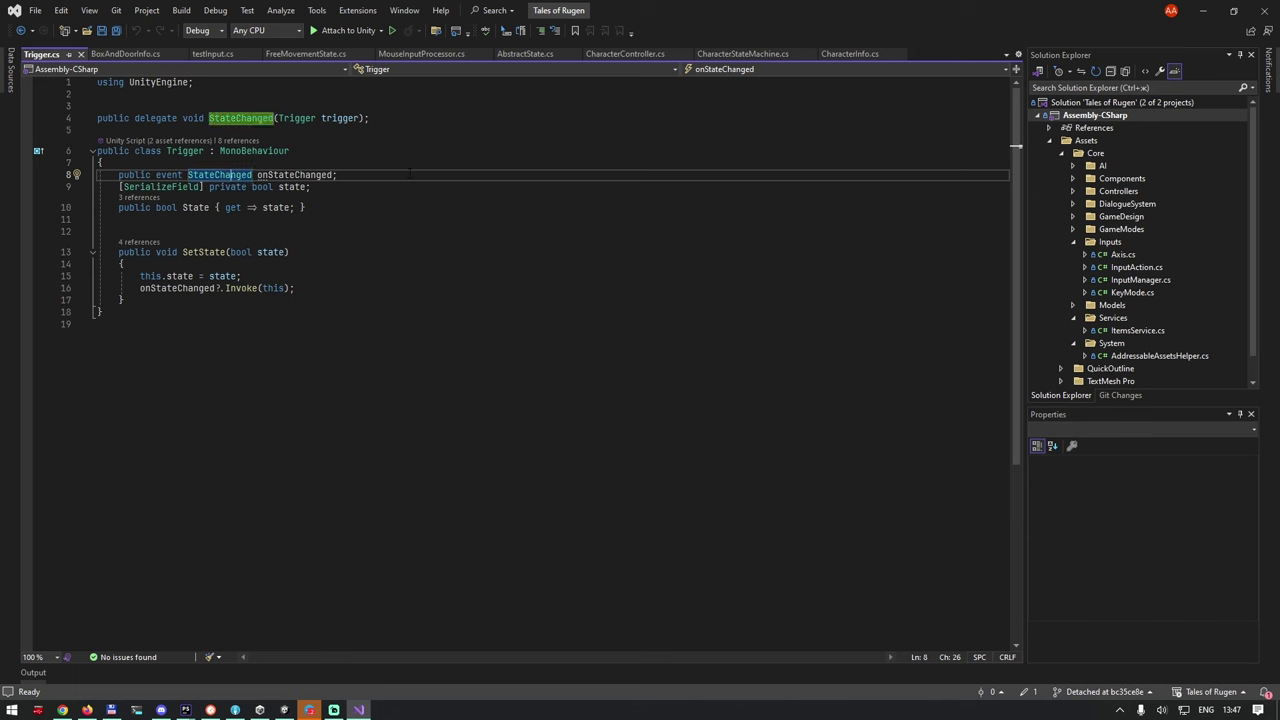
pyautogui.click(306, 175)
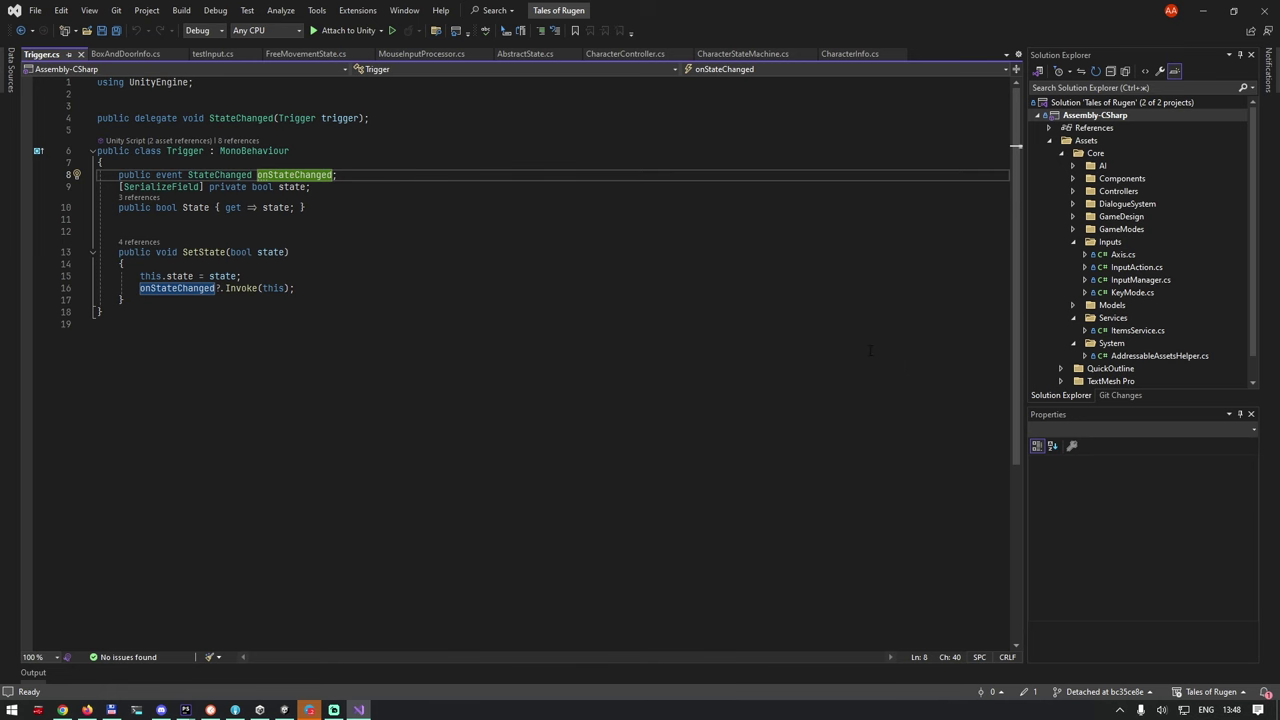
pyautogui.hotkey('alt', 'Tab')
pyautogui.click(718, 250)
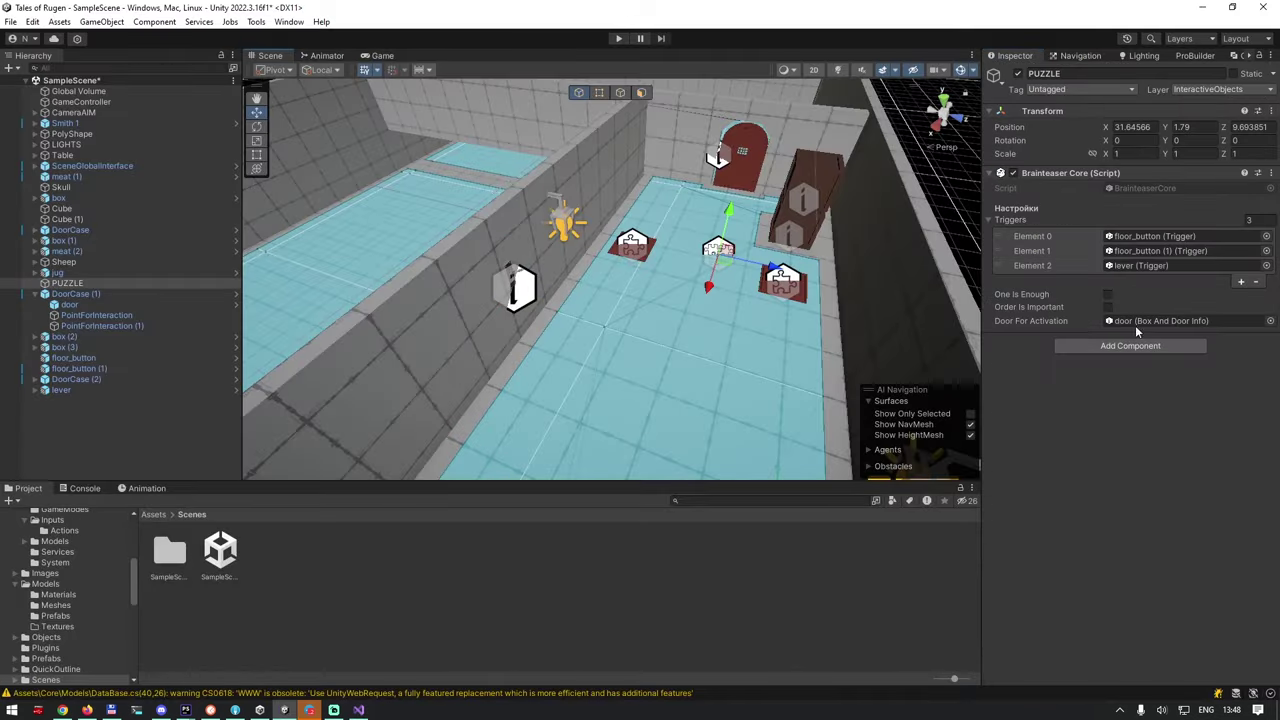
# Open BrainteaserCore.cs, trace Start()'s onStateChanged subscription to triggerStateIsChanged, then return to Unity.
pyautogui.click(1270, 173)
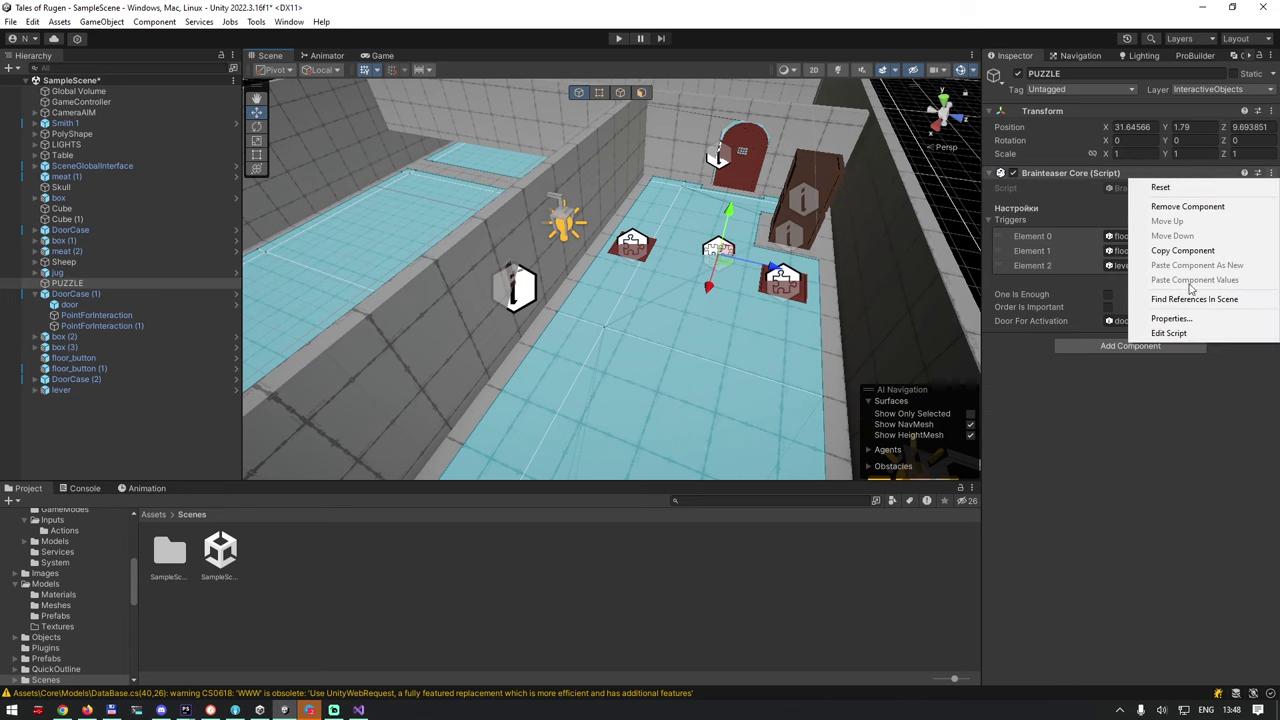
pyautogui.click(1184, 335)
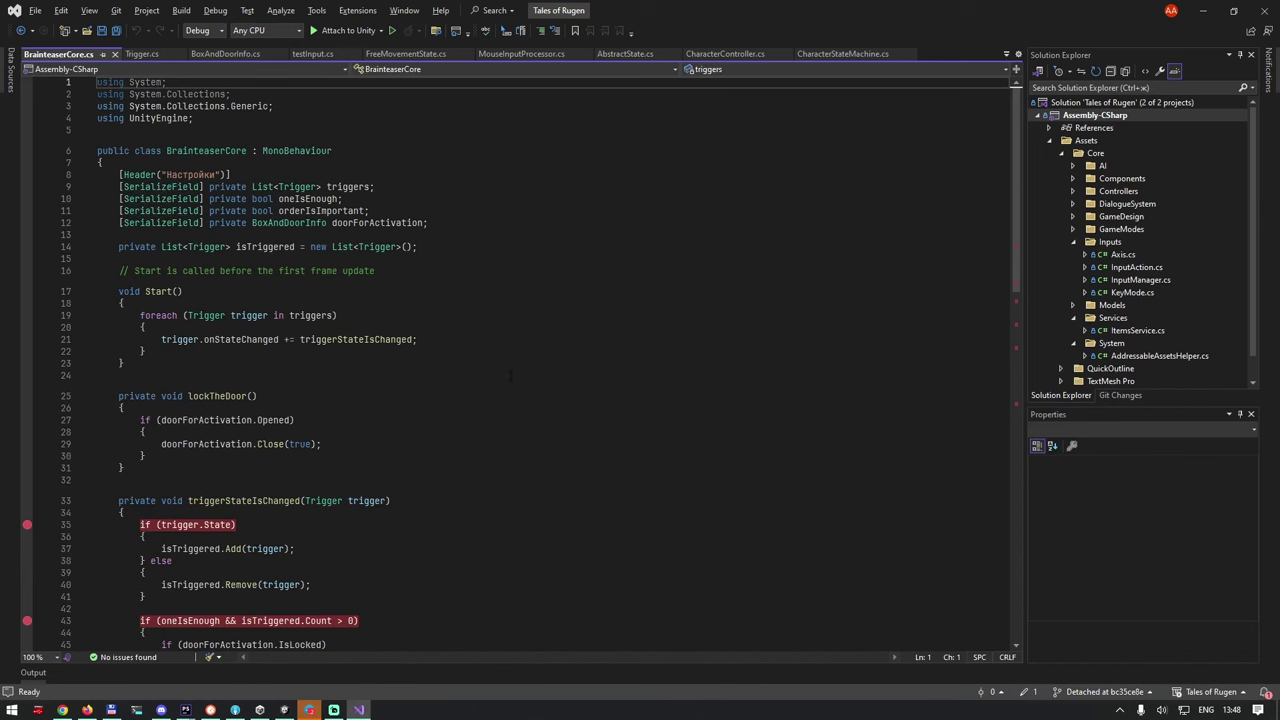
pyautogui.scroll(-1, 450, 376)
pyautogui.scroll(-2, 400, 375)
pyautogui.scroll(5, 367, 374)
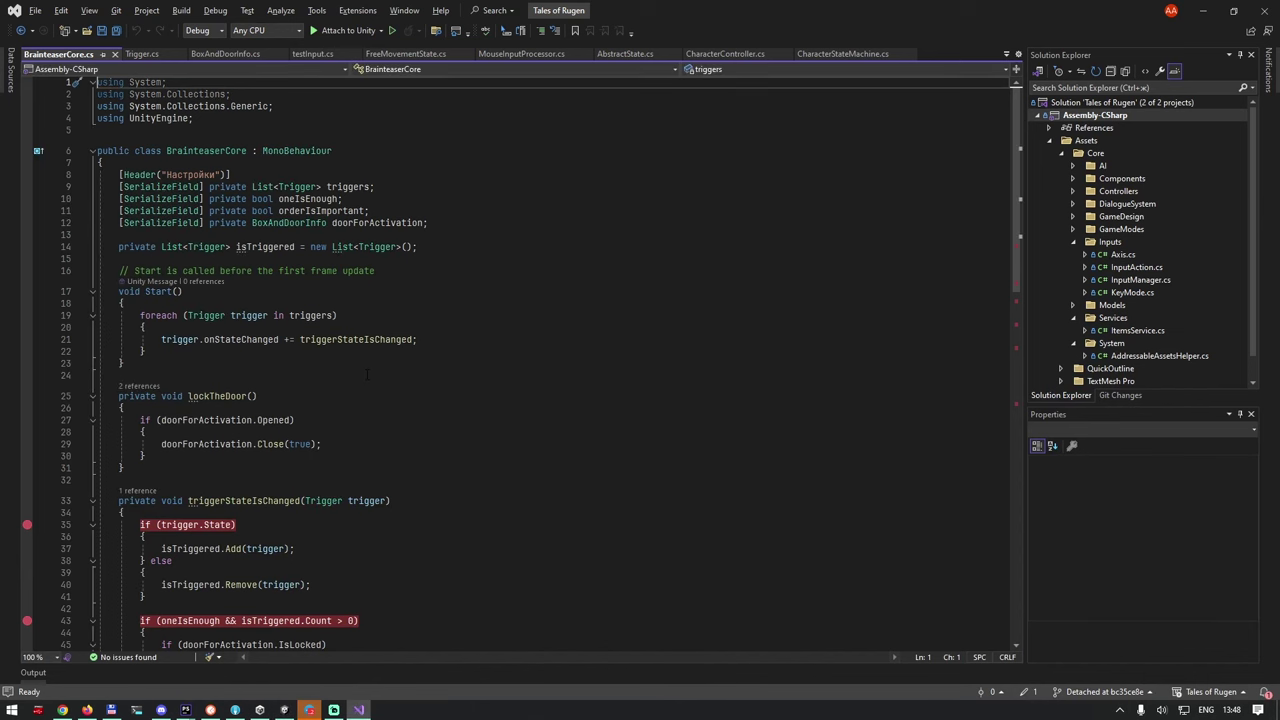
pyautogui.click(244, 339)
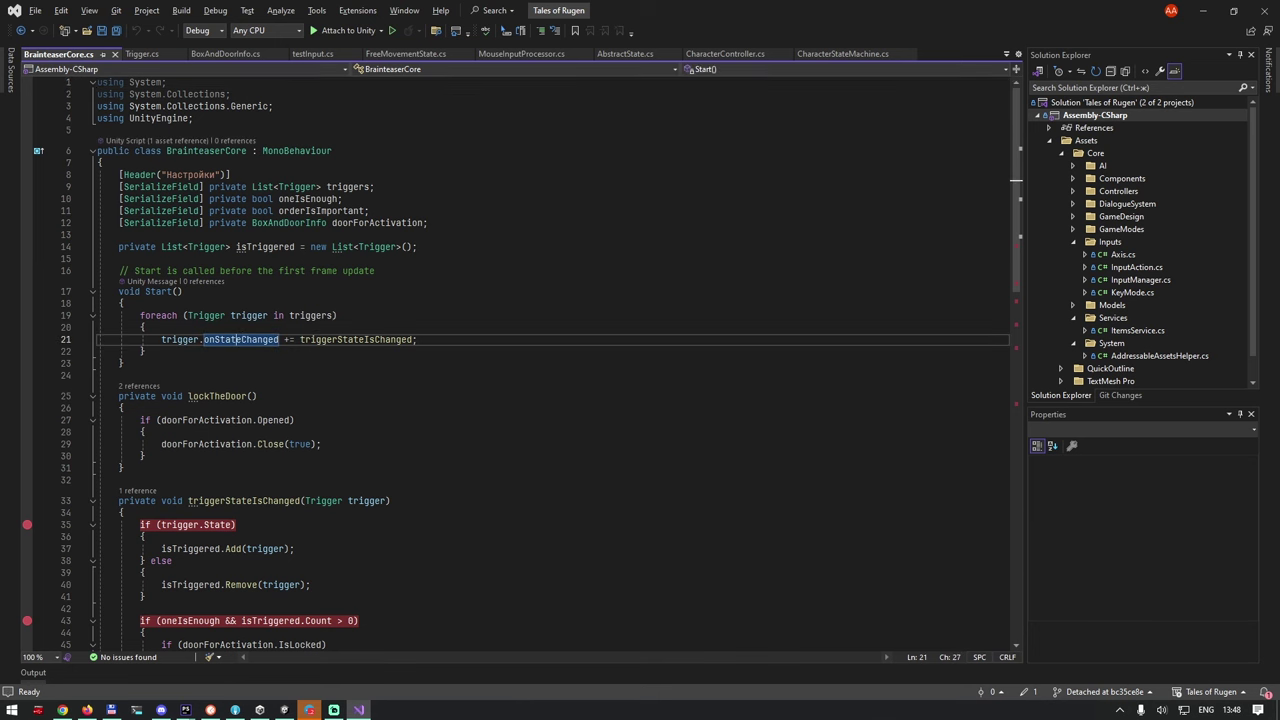
pyautogui.click(364, 339)
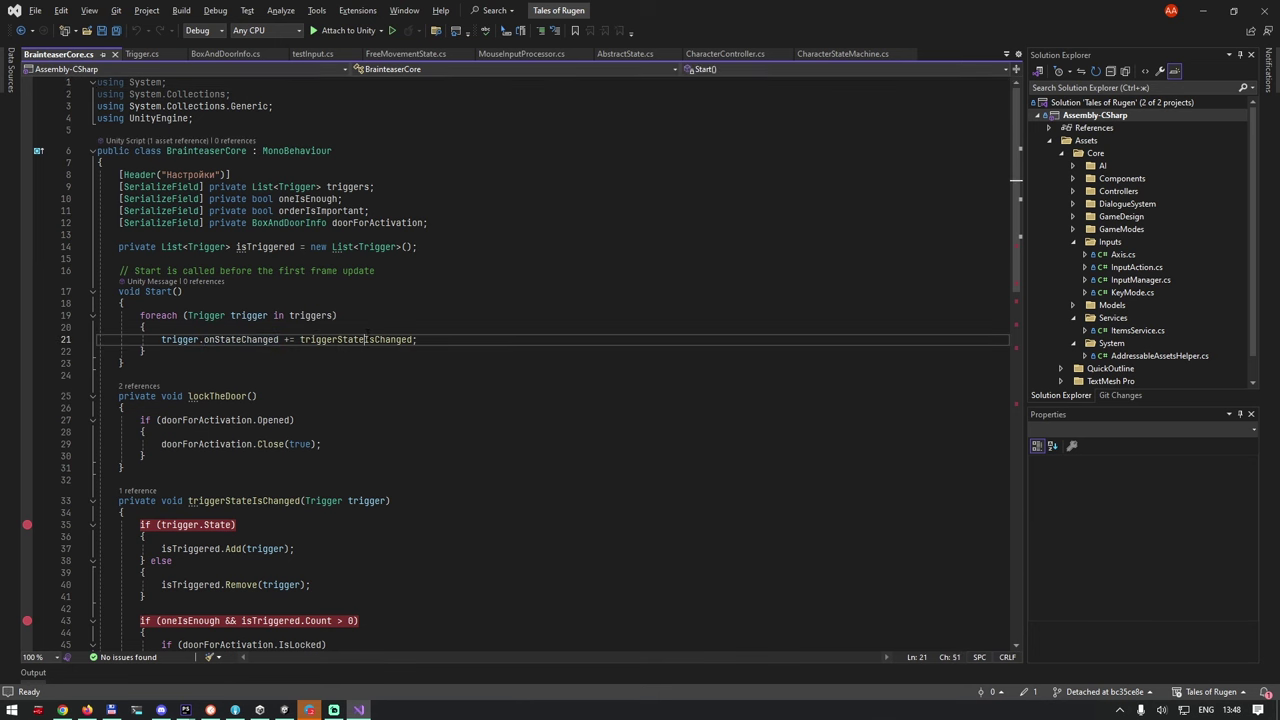
pyautogui.hotkey('alt', 'Tab')
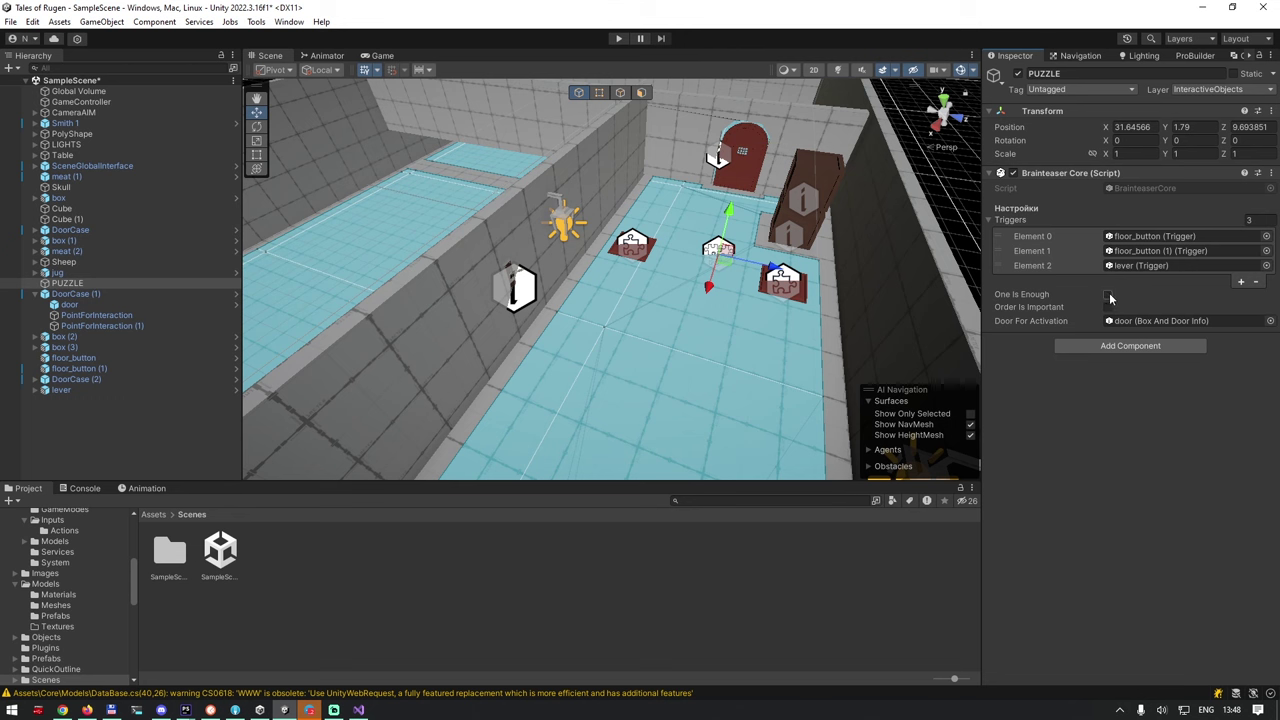
# Enable One Is Enough on Brainteaser Core, then run and stop a short play test.
pyautogui.click(1108, 294)
pyautogui.click(618, 38)
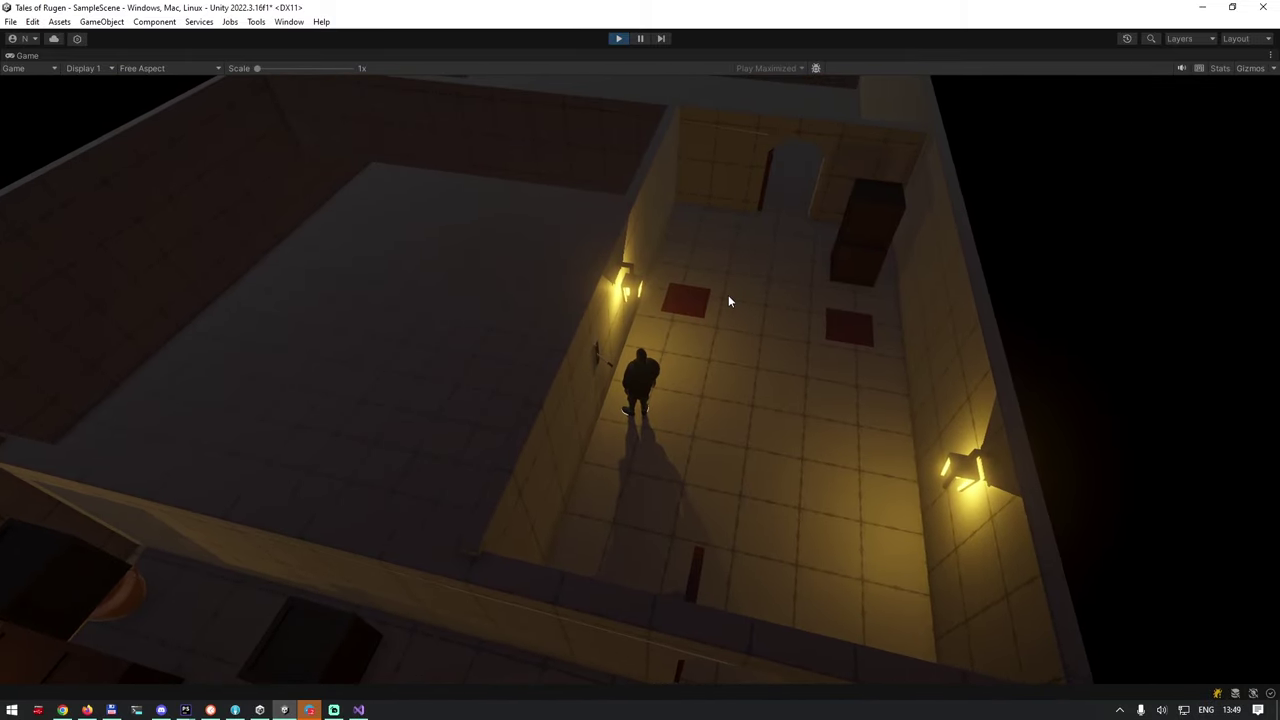
pyautogui.click(618, 38)
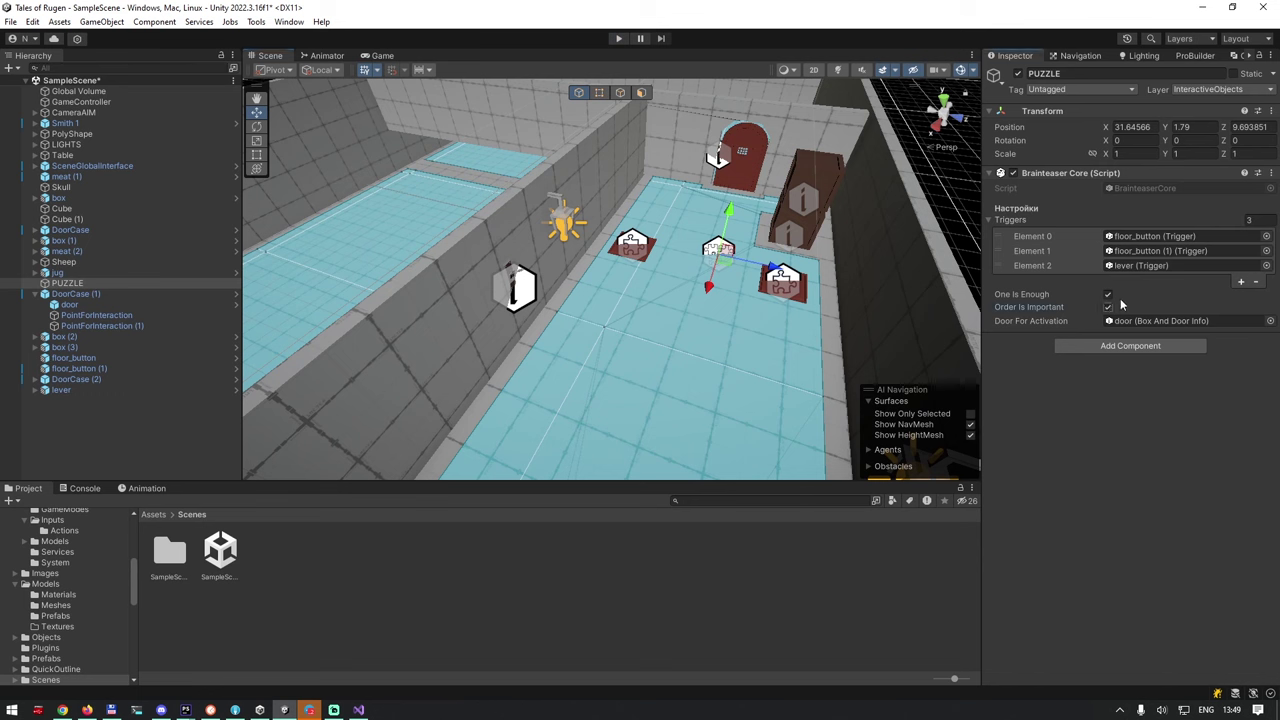
# Make Brainteaser Core require triggers in order, select the first floor_button, and start play-testing.
pyautogui.click(1108, 295)
pyautogui.click(1150, 238)
pyautogui.click(72, 359)
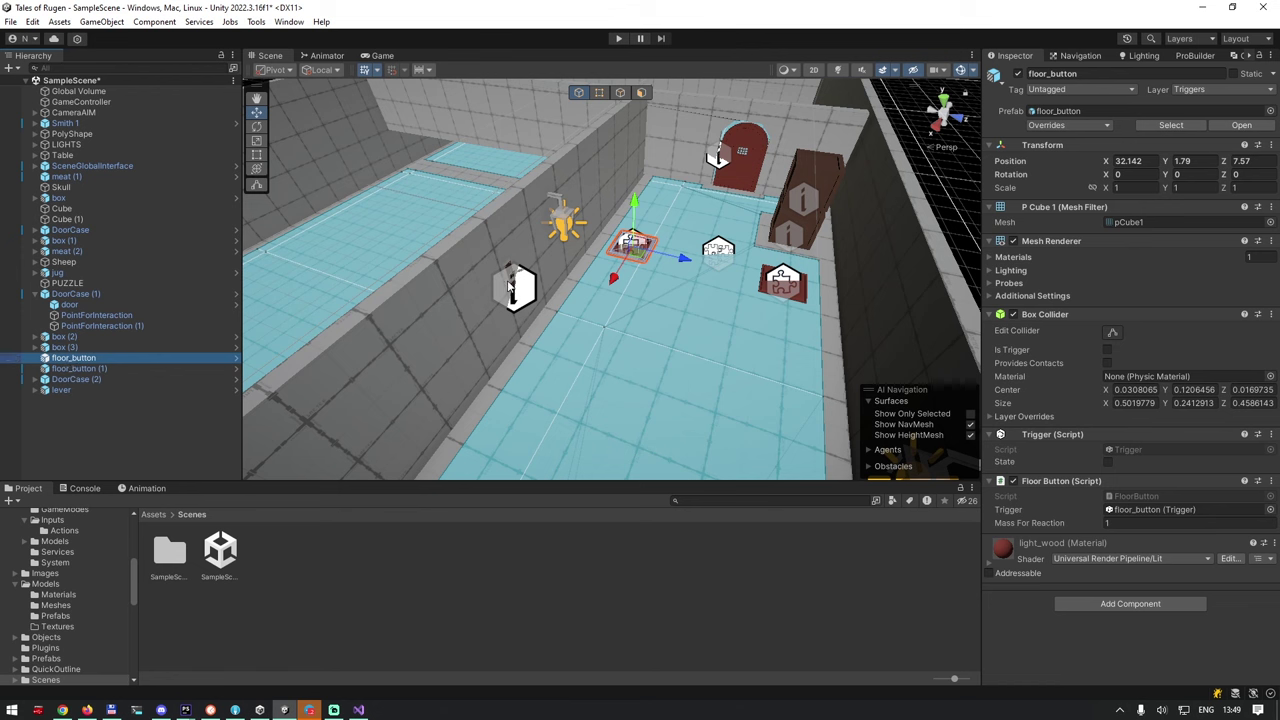
pyautogui.click(618, 38)
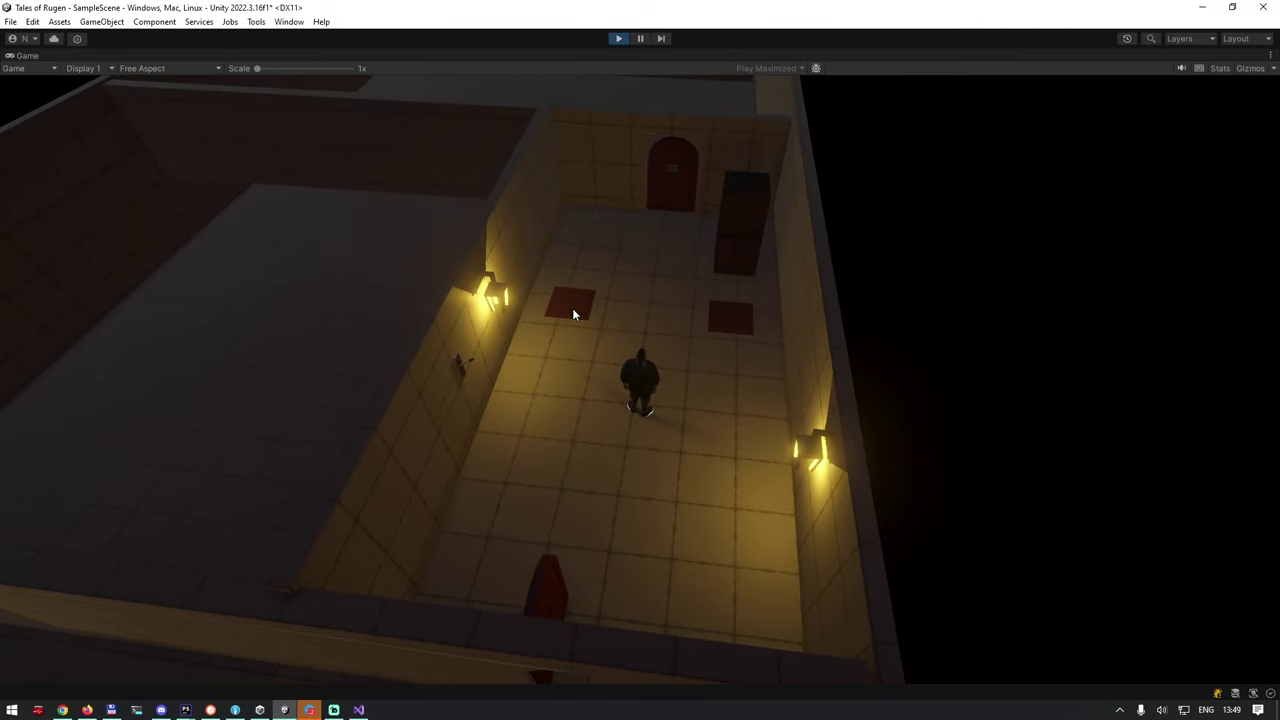
# Walk the character past the floor plates to the lever and pull it, shutting the back door.
pyautogui.click(840, 310)
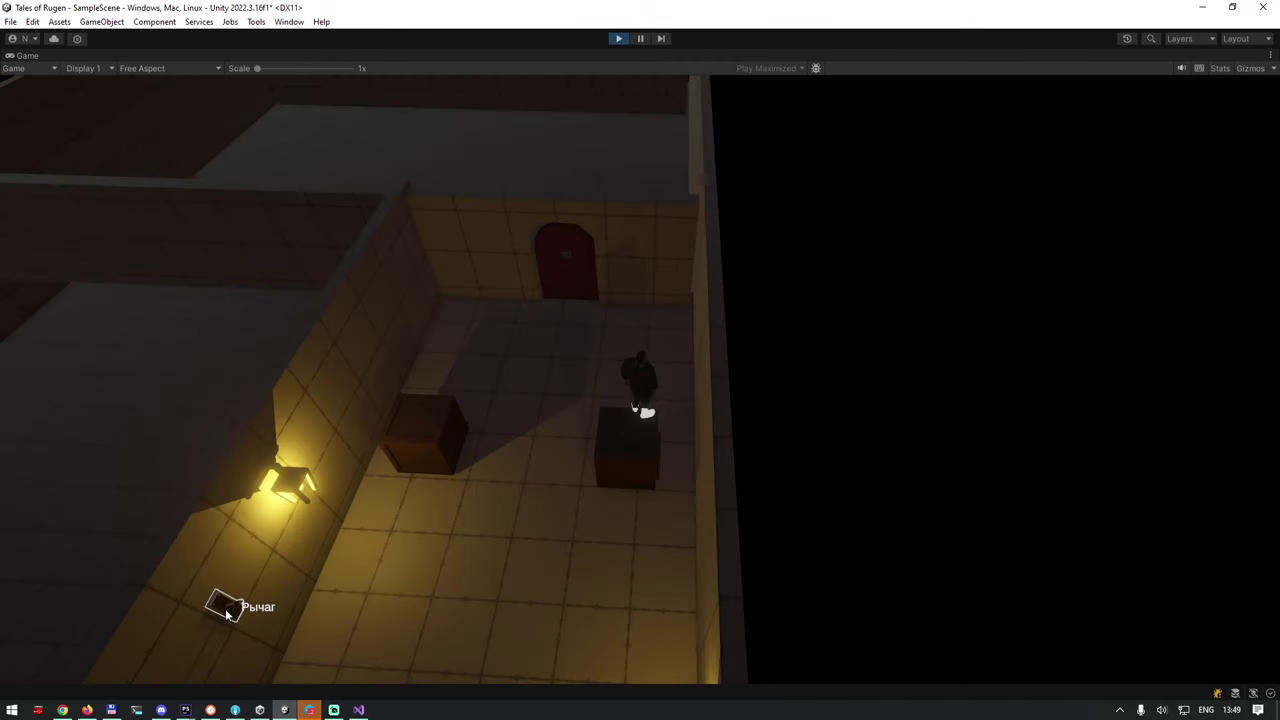
pyautogui.click(220, 604)
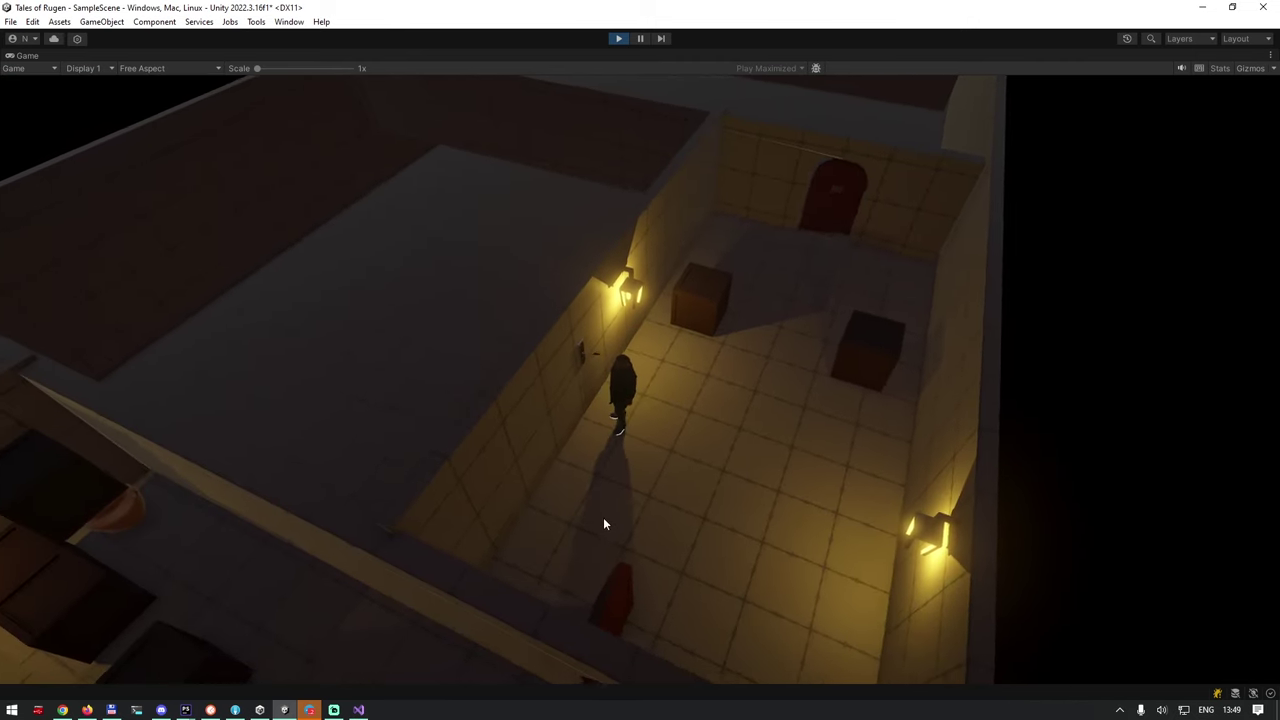
pyautogui.click(601, 357)
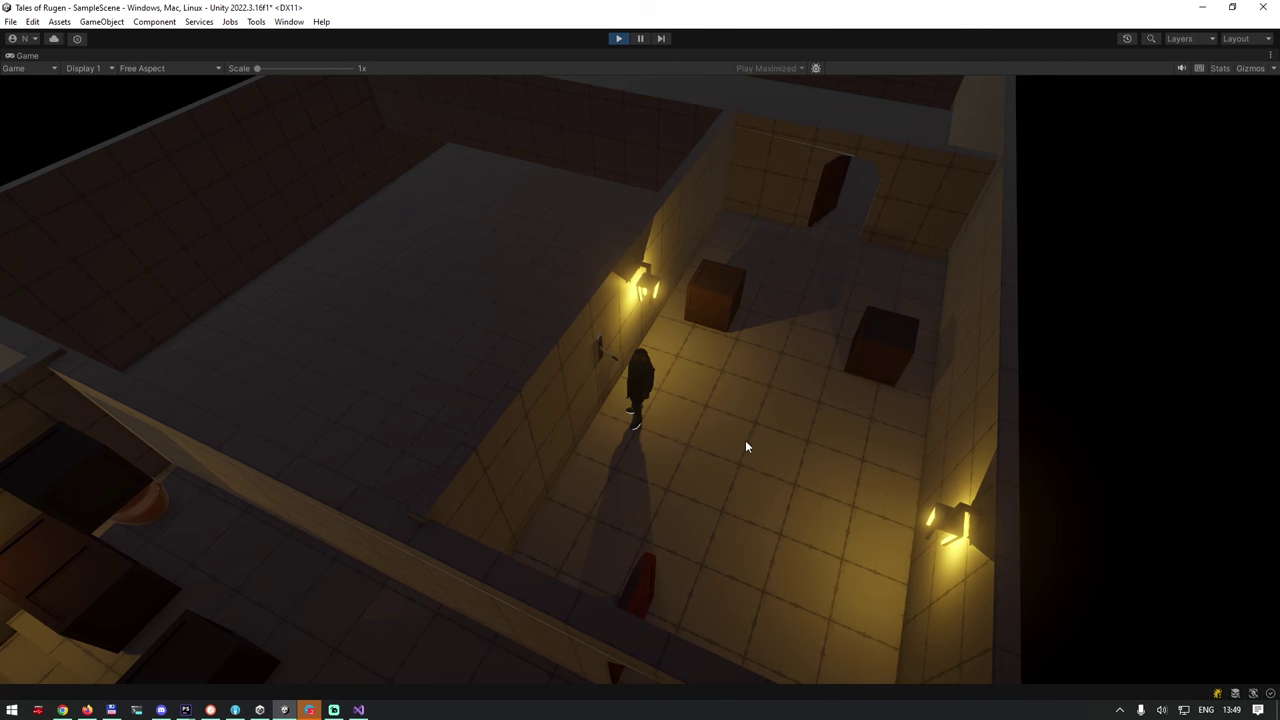
# Push a crate off the red floor plate, return toward the lever, and end the play test.
pyautogui.click(774, 272)
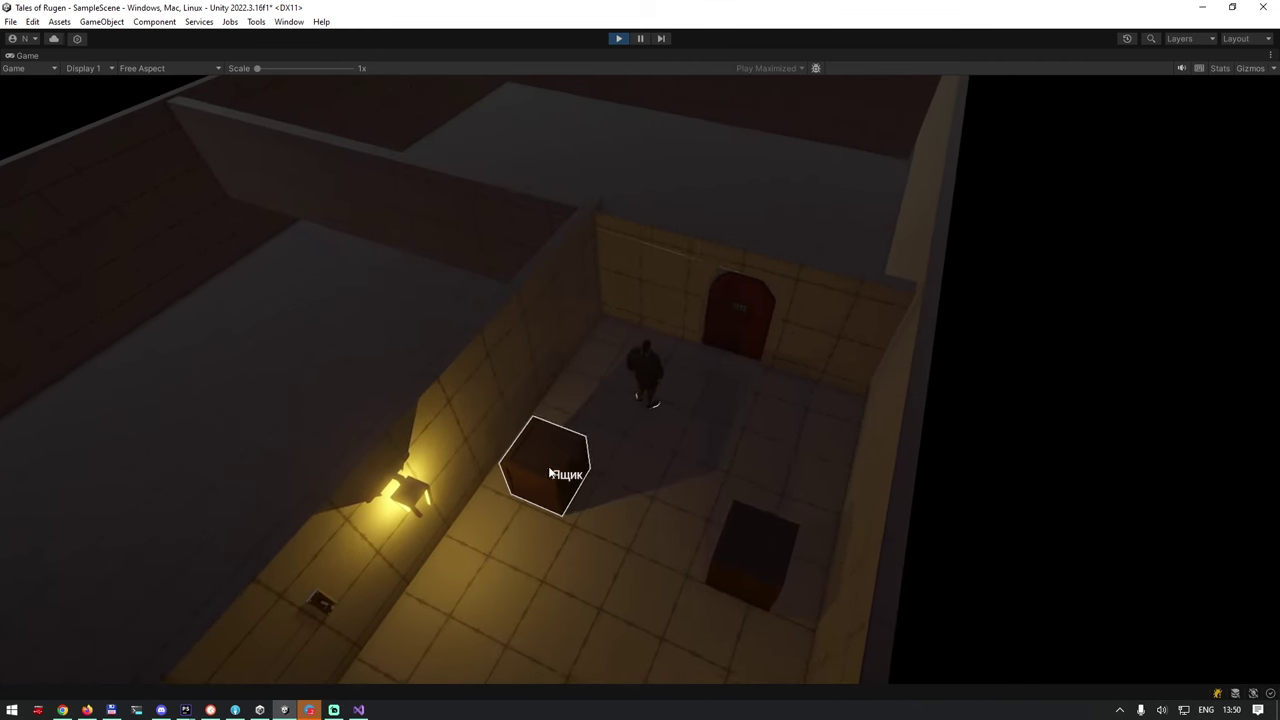
pyautogui.moveTo(551, 473); pyautogui.dragTo(681, 480)
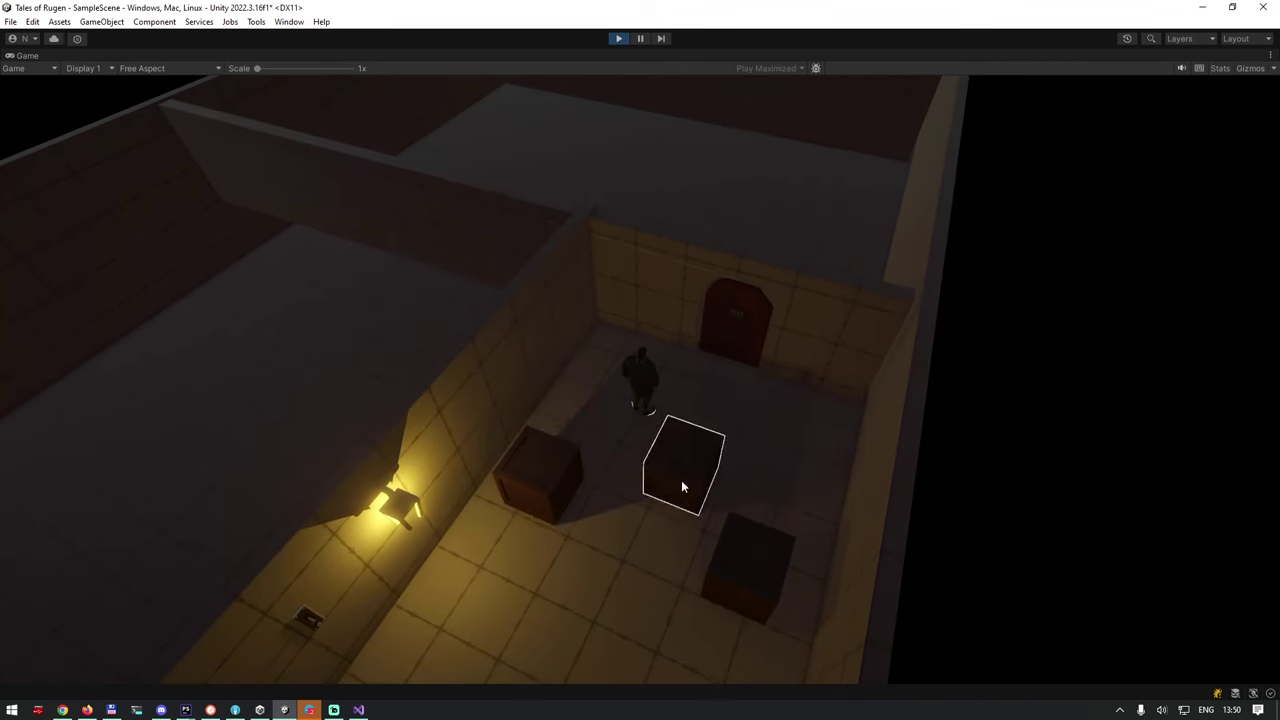
pyautogui.click(305, 635)
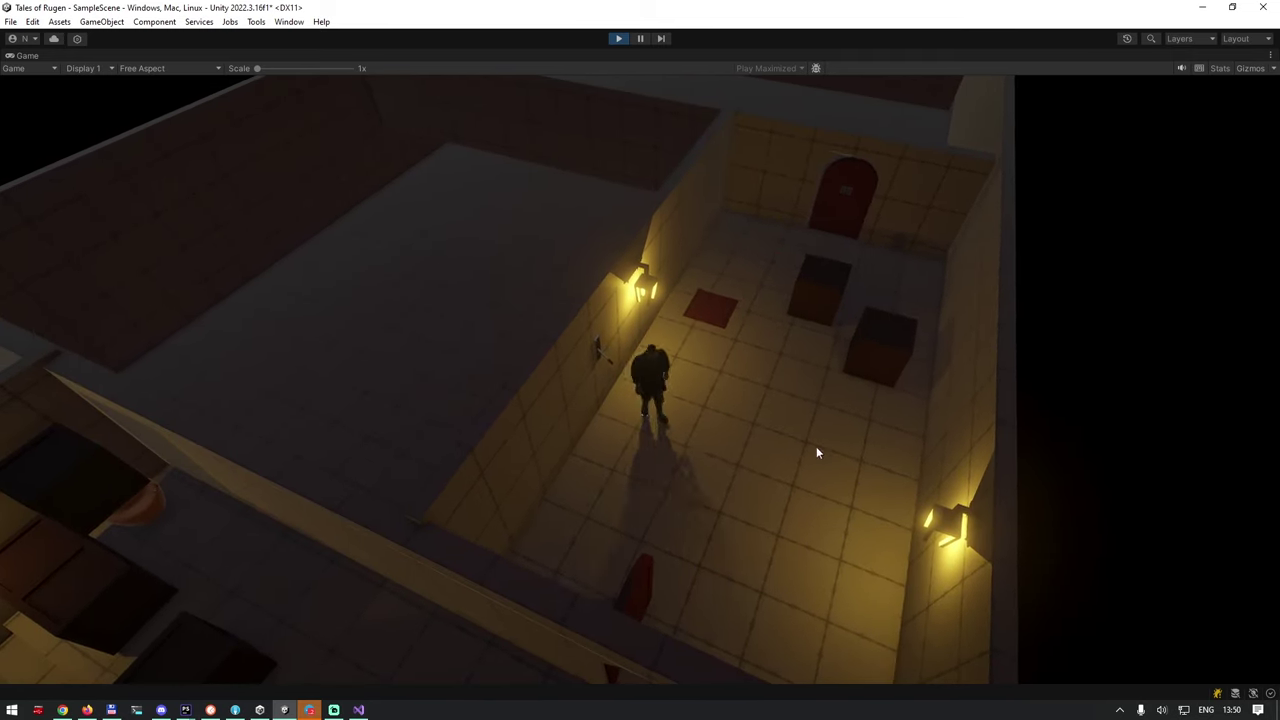
pyautogui.press('q')
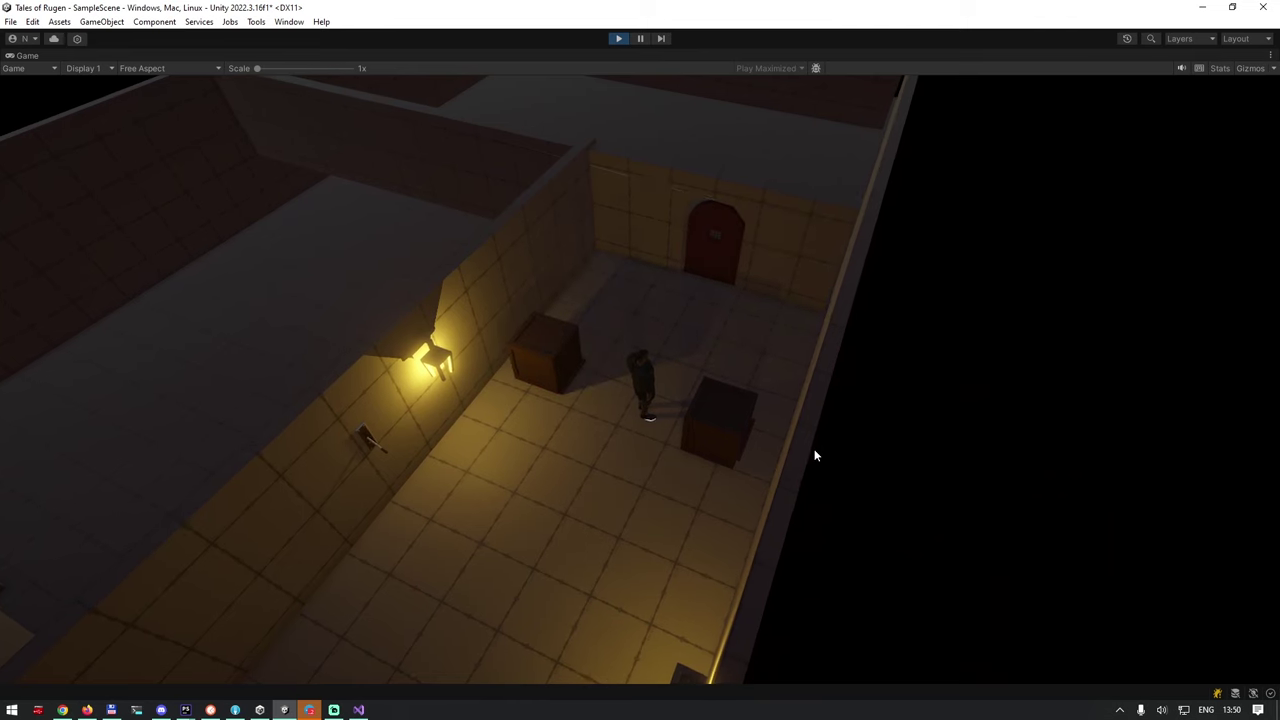
pyautogui.click(612, 37)
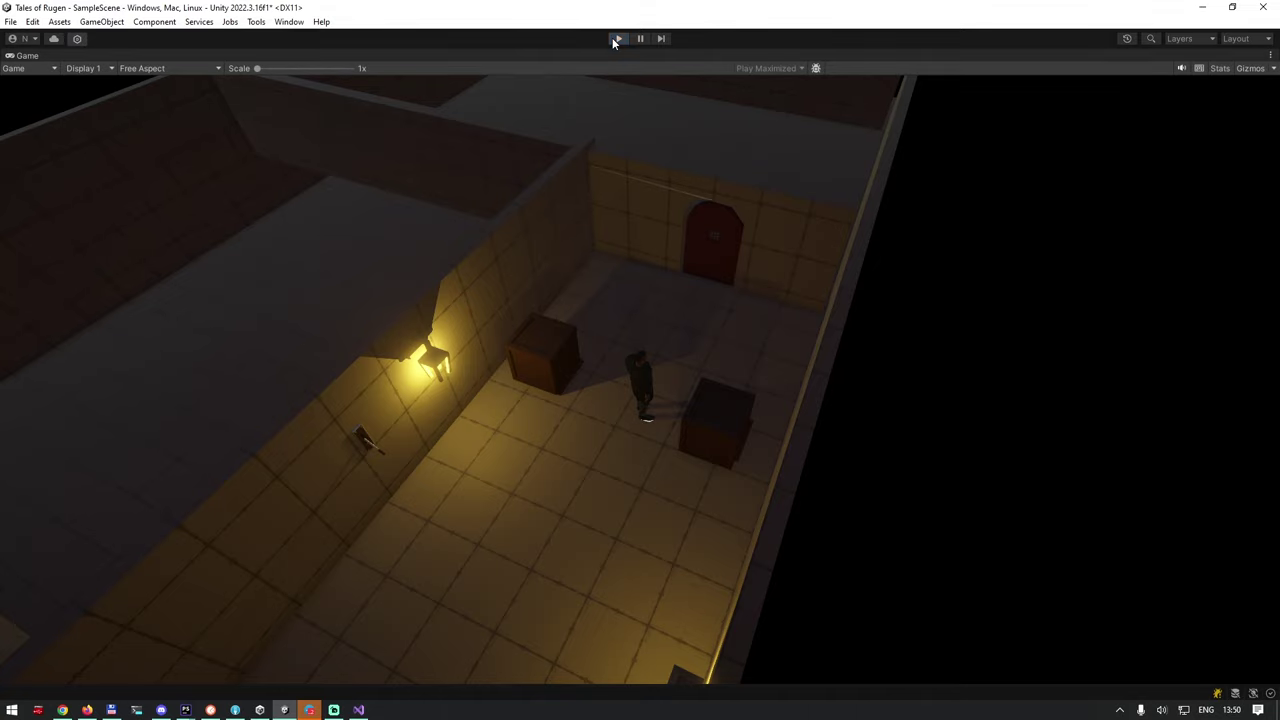
pyautogui.hotkey('alt', 'Tab')
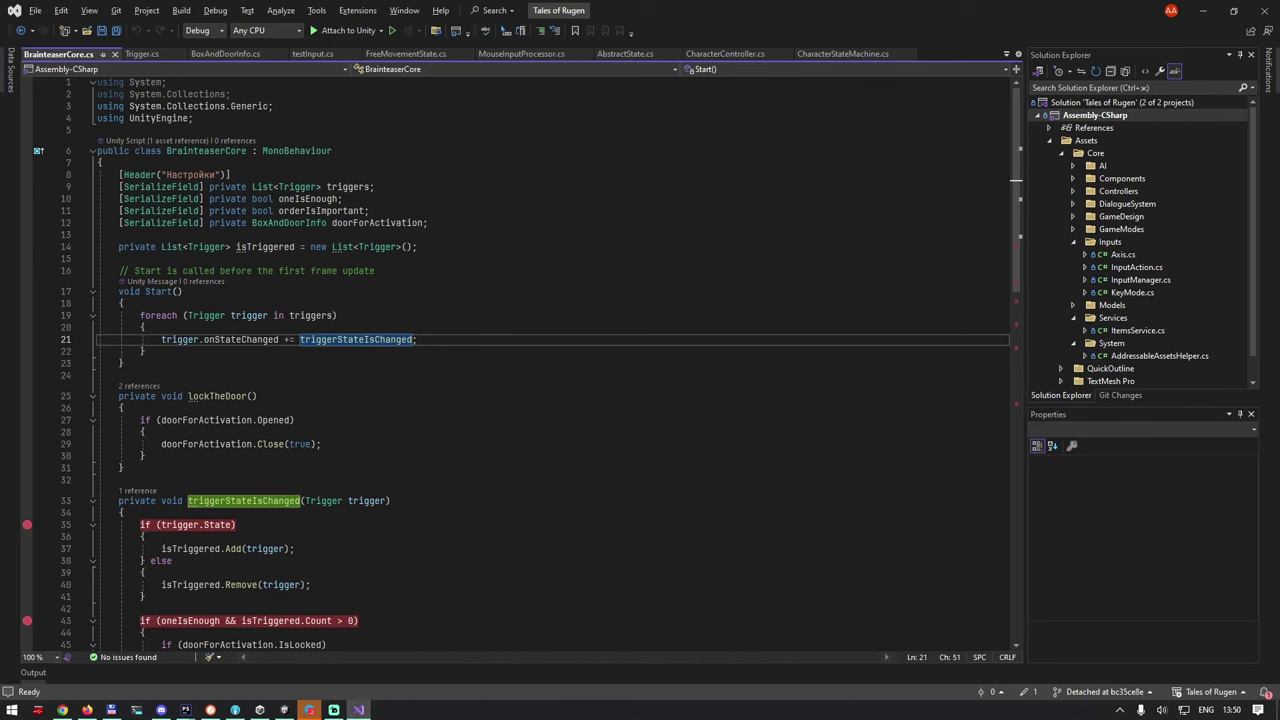
pyautogui.click(380, 339)
pyautogui.scroll(-3, 424, 386)
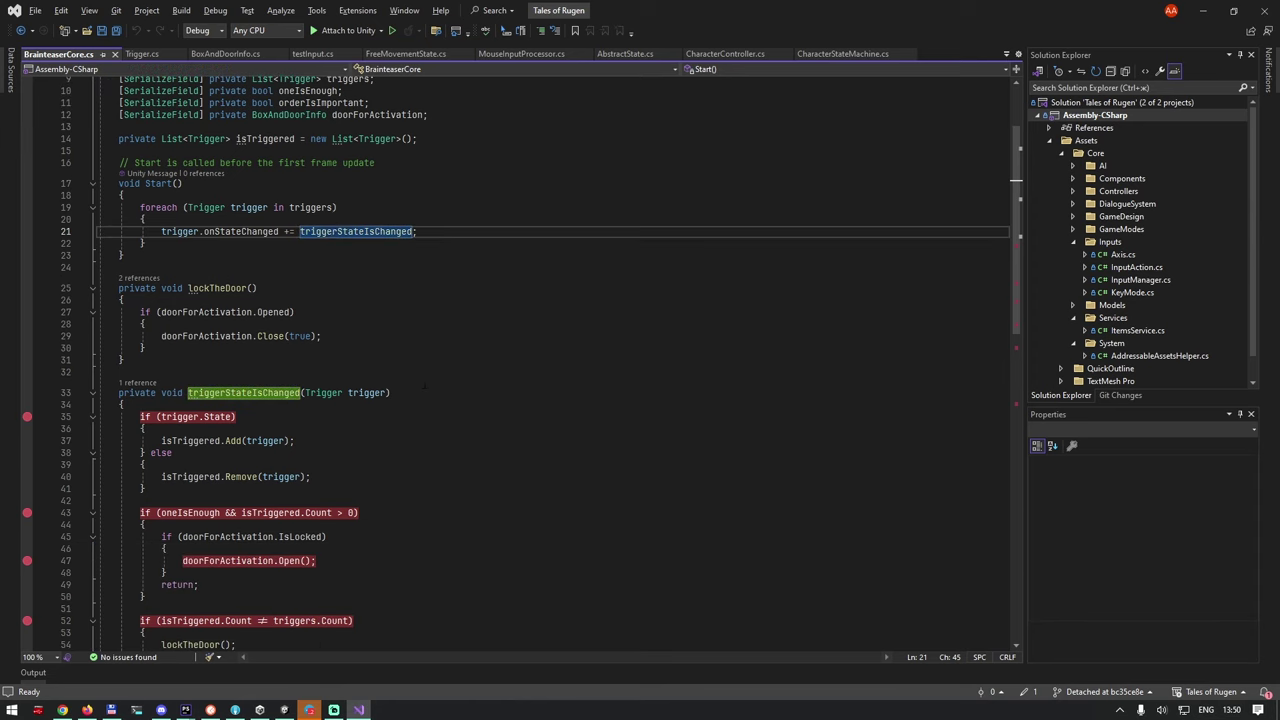
pyautogui.scroll(-1, 425, 386)
pyautogui.scroll(-1, 420, 382)
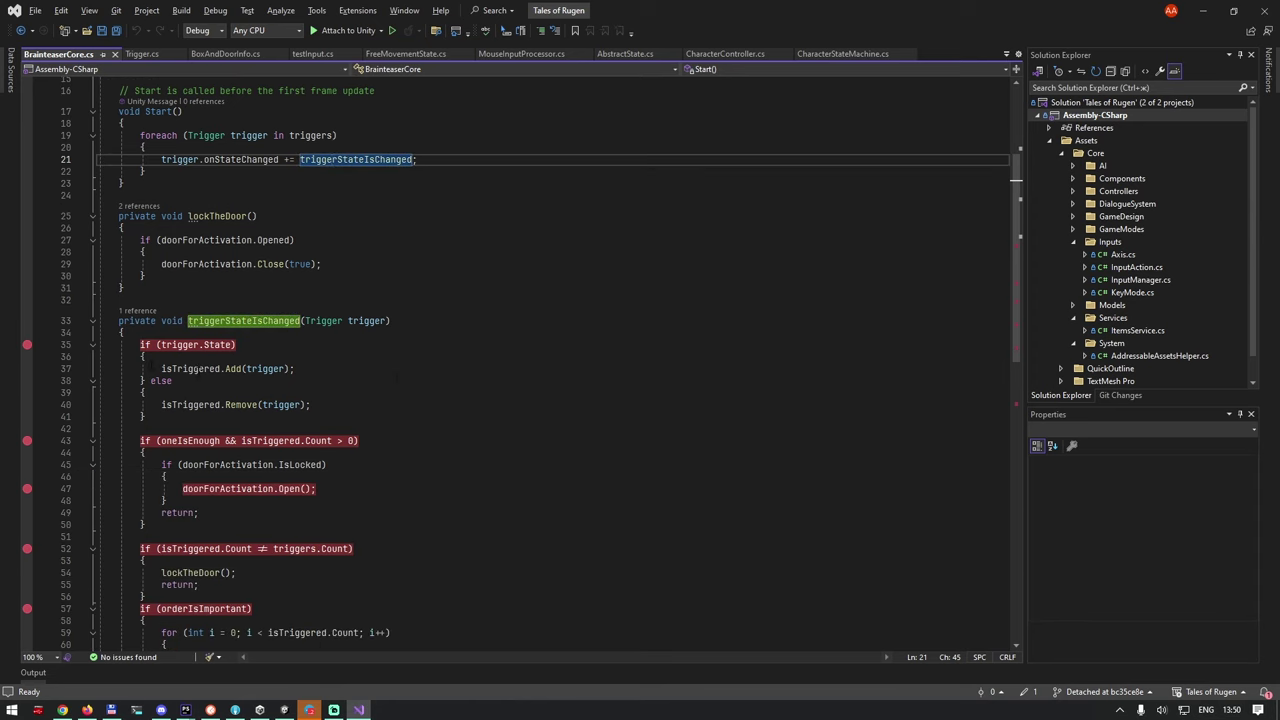
pyautogui.click(191, 369)
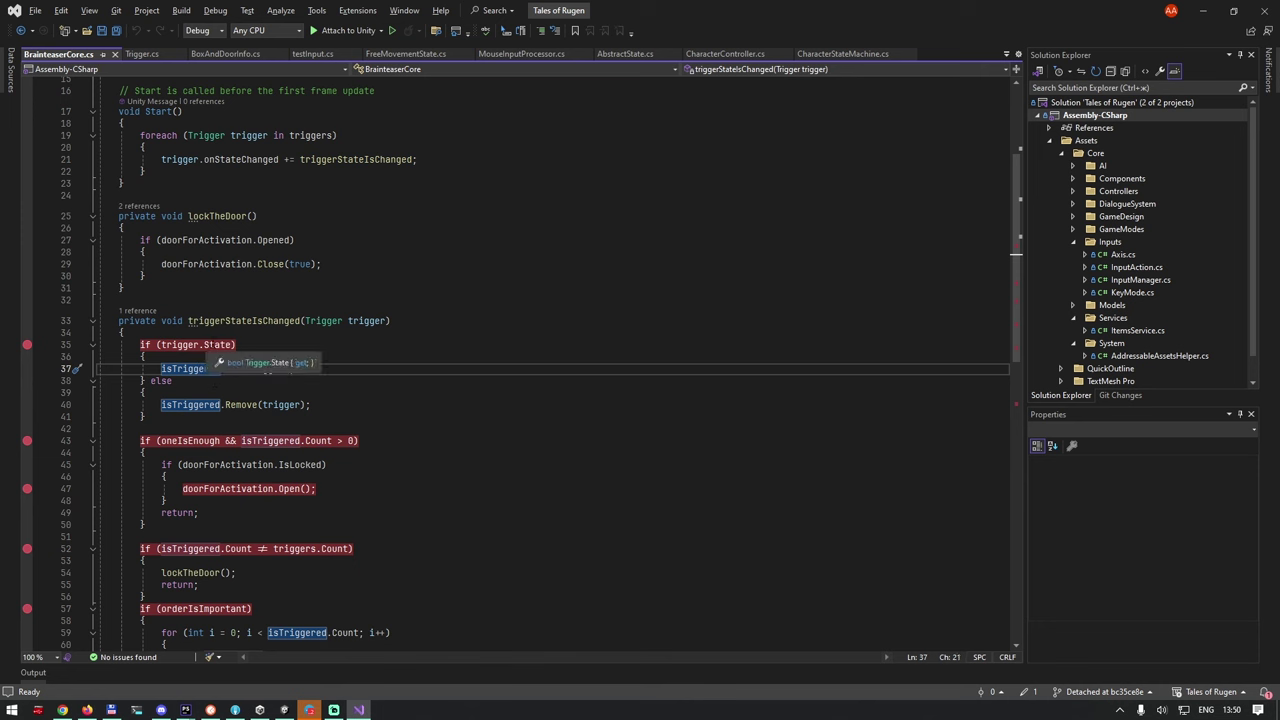
pyautogui.click(213, 345)
pyautogui.click(246, 345)
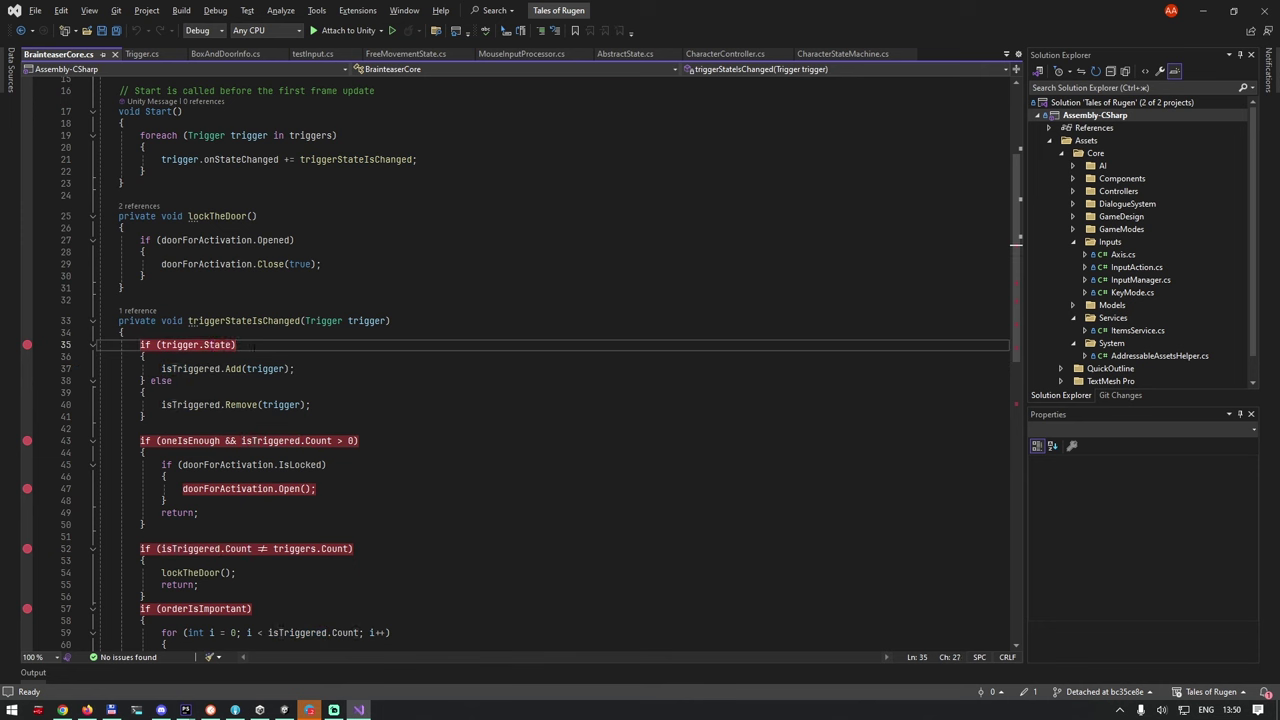
pyautogui.click(240, 404)
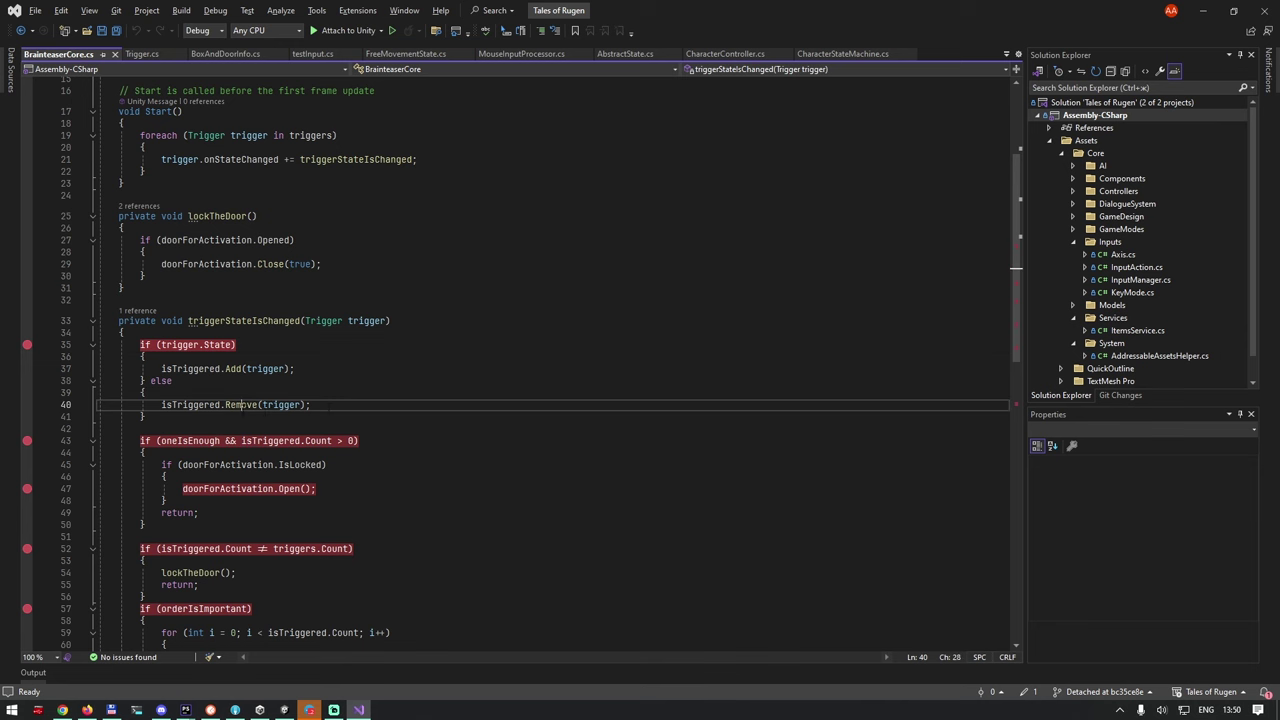
pyautogui.scroll(-2, 180, 368)
pyautogui.click(173, 368)
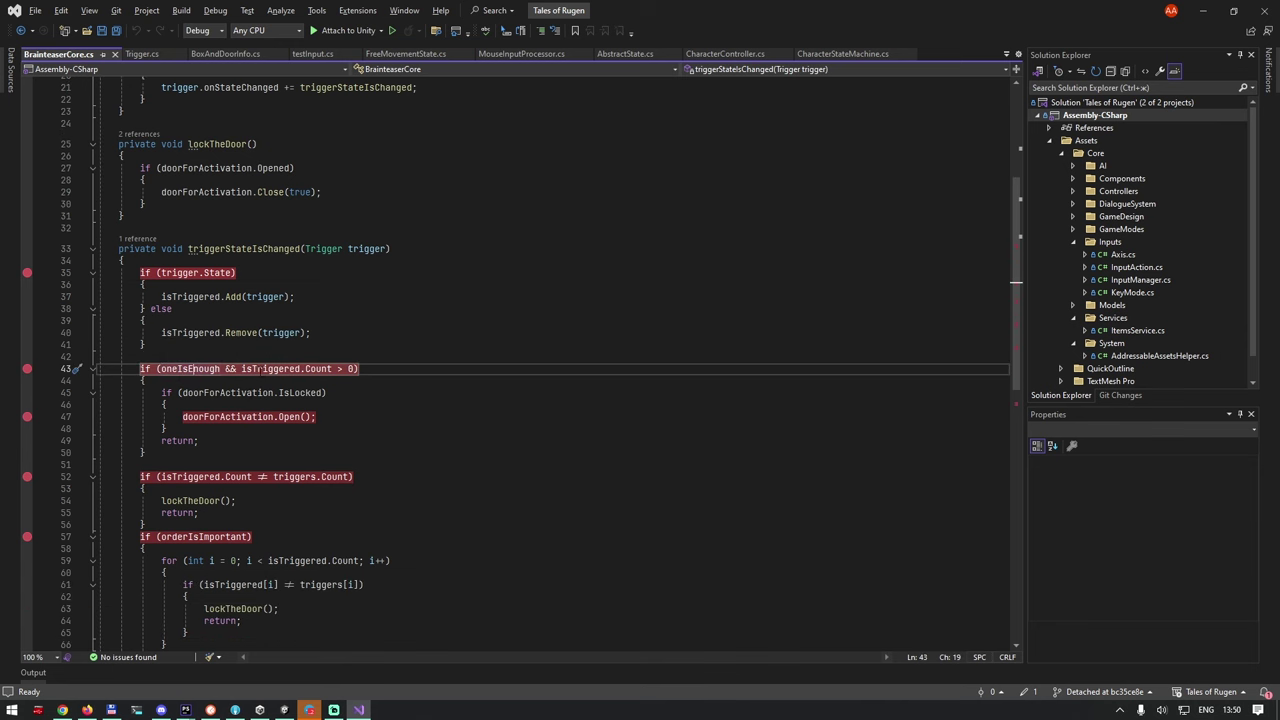
pyautogui.click(322, 368)
pyautogui.scroll(-2, 322, 368)
pyautogui.click(196, 404)
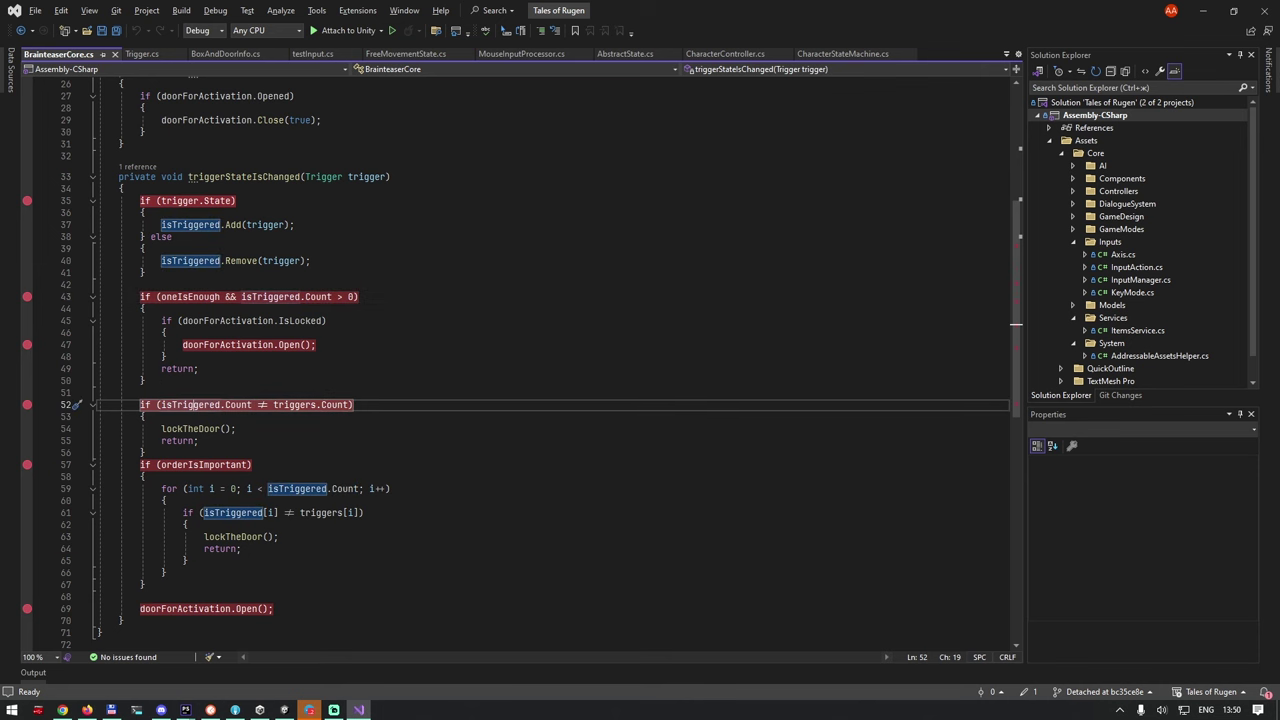
pyautogui.scroll(-2, 270, 425)
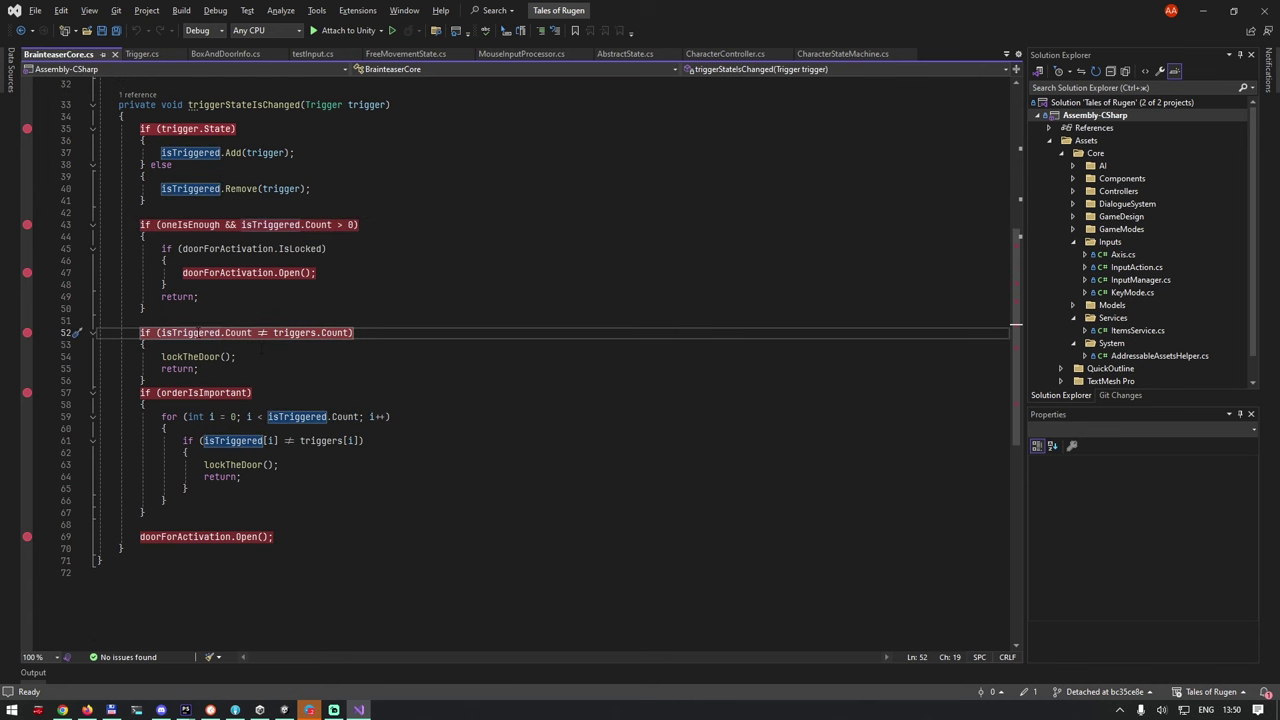
pyautogui.press('Down')
pyautogui.press('Down')
pyautogui.press('Down')
pyautogui.scroll(-1, 245, 330)
pyautogui.scroll(-1, 245, 330)
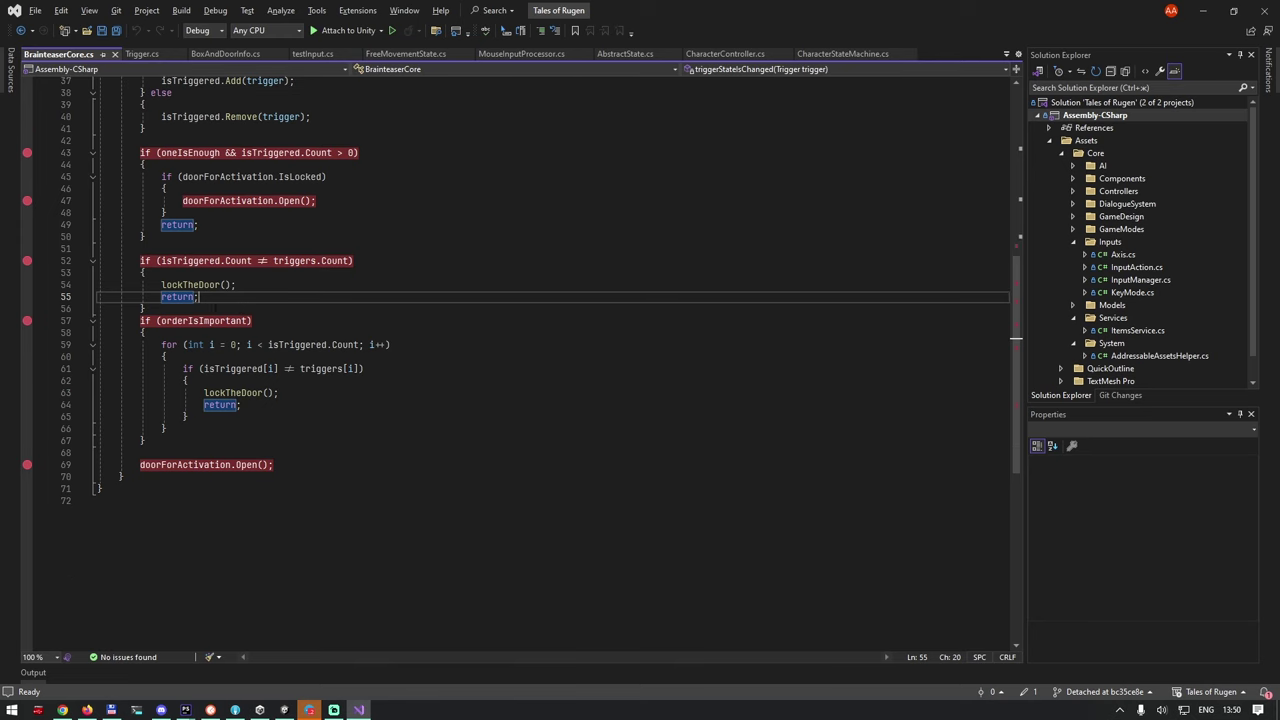
pyautogui.press('Down')
pyautogui.press('Down')
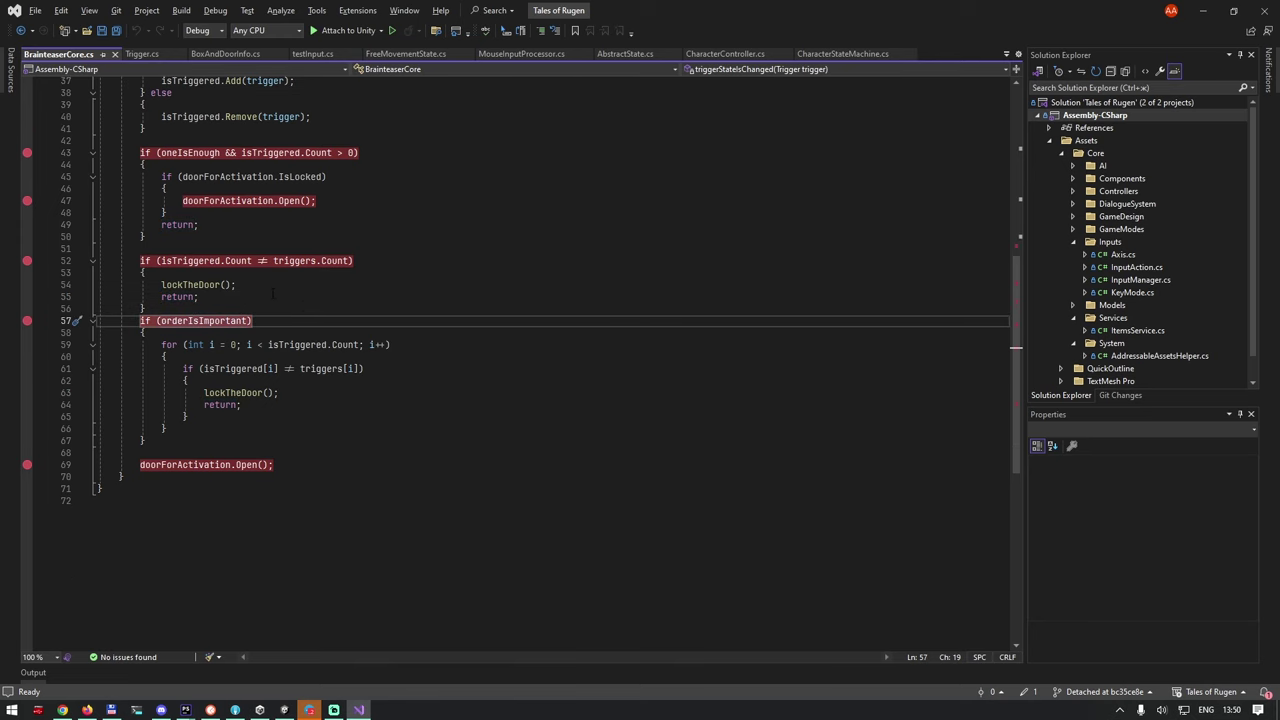
pyautogui.press('Down')
pyautogui.press('Down')
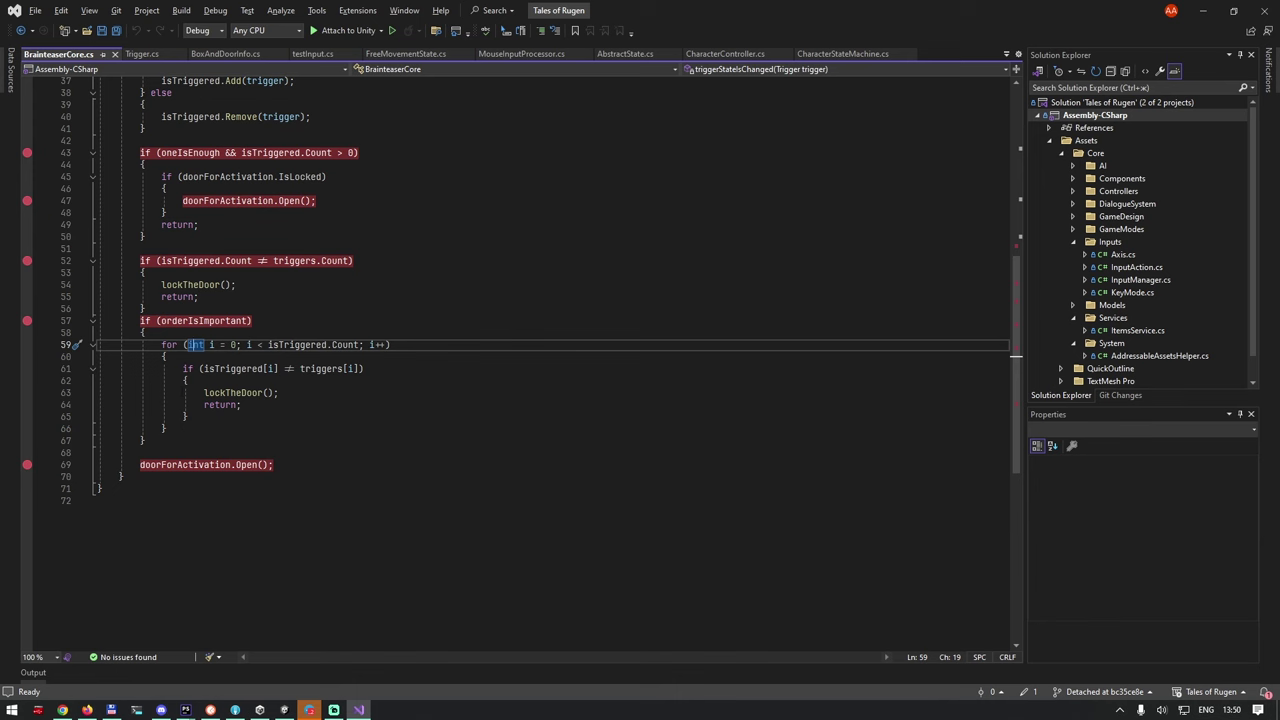
pyautogui.click(265, 368)
pyautogui.scroll(5, 520, 360)
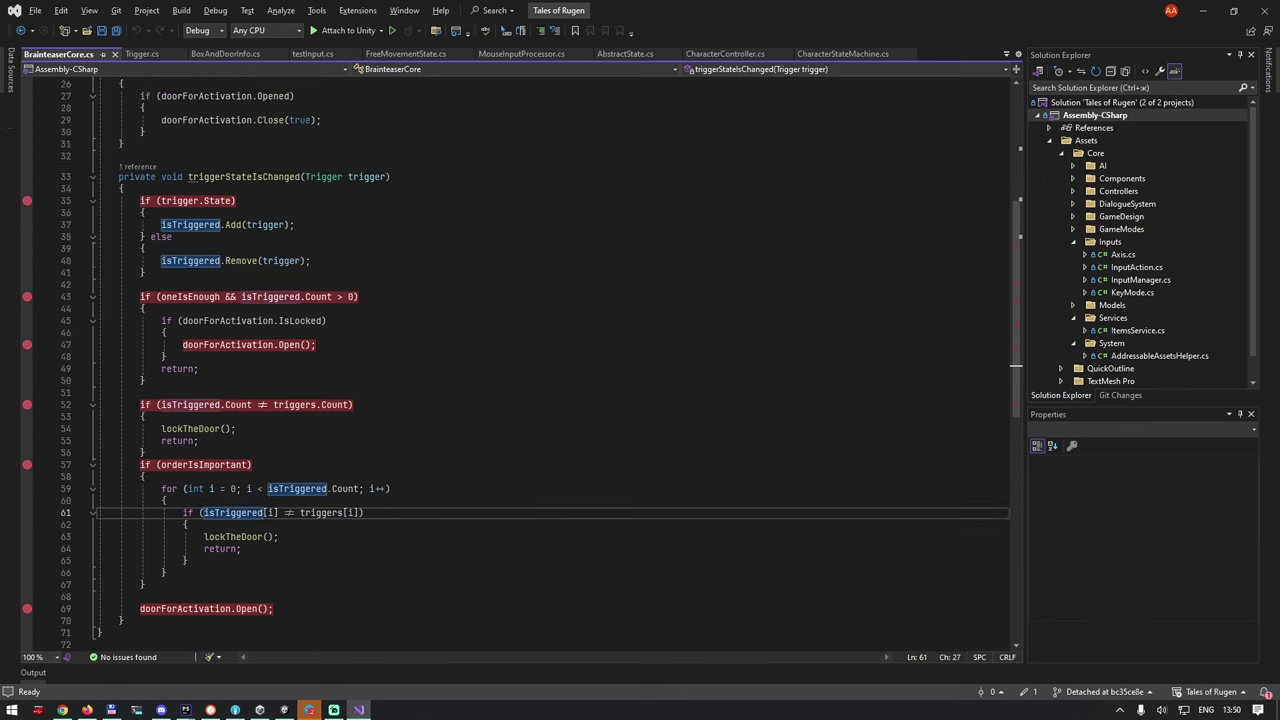
pyautogui.scroll(7, 520, 360)
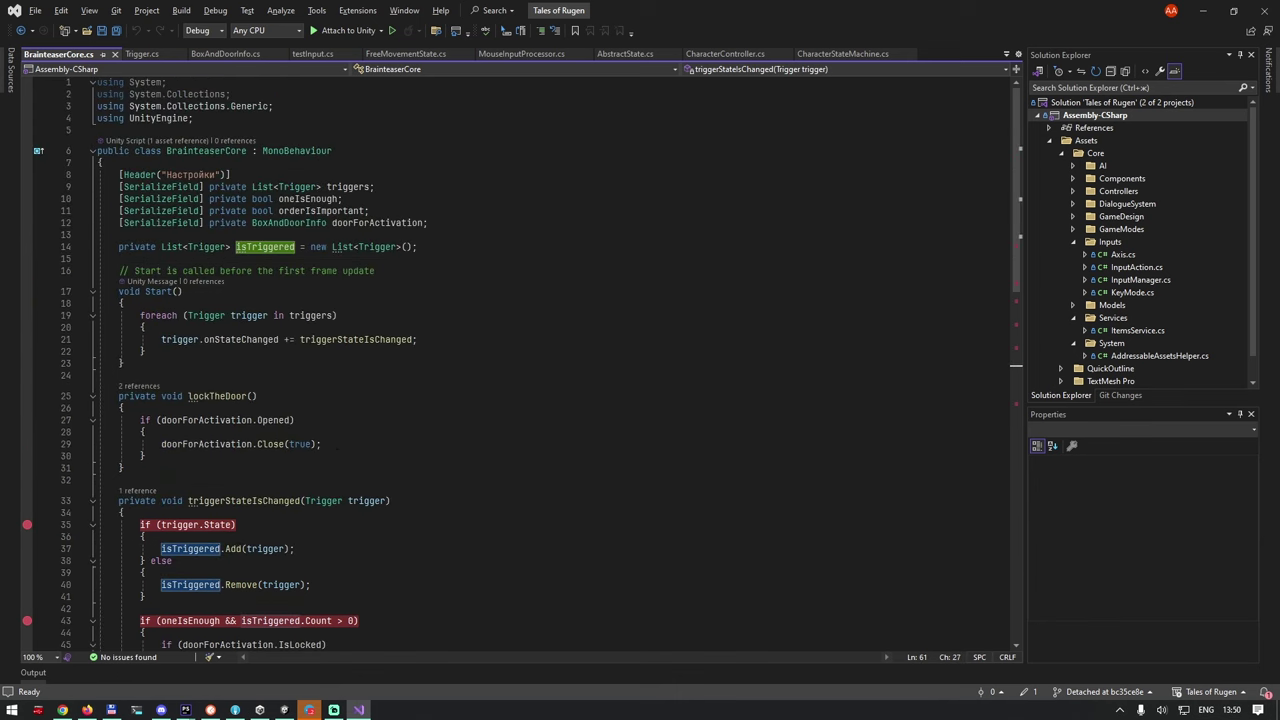
pyautogui.click(347, 187)
pyautogui.scroll(-4, 377, 422)
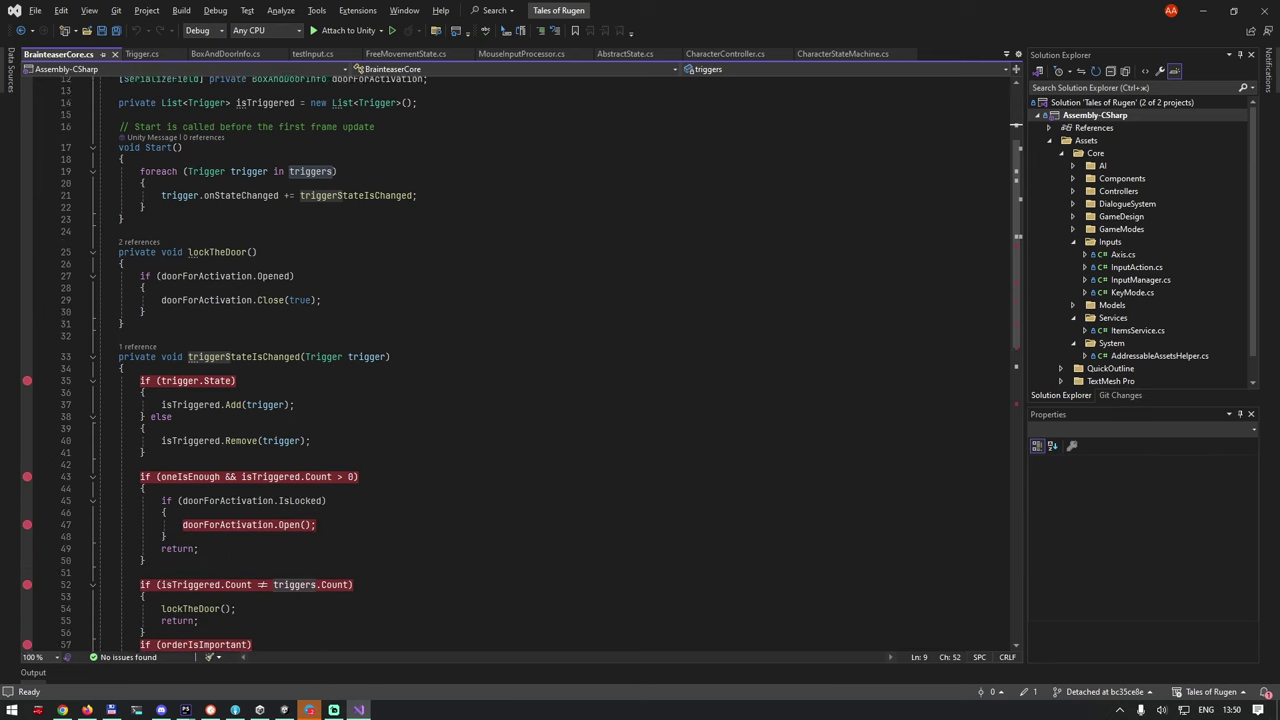
pyautogui.scroll(-2, 377, 422)
pyautogui.click(219, 332)
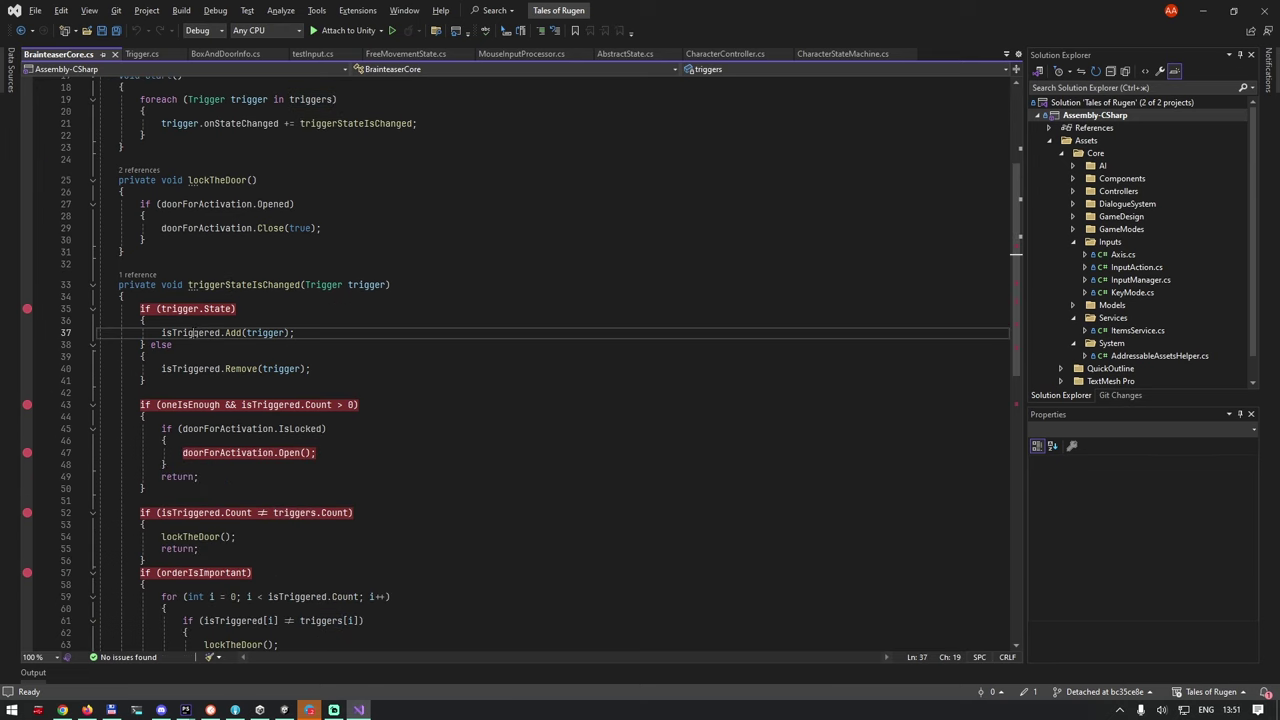
pyautogui.scroll(-5, 200, 332)
pyautogui.scroll(-2, 200, 332)
pyautogui.click(167, 320)
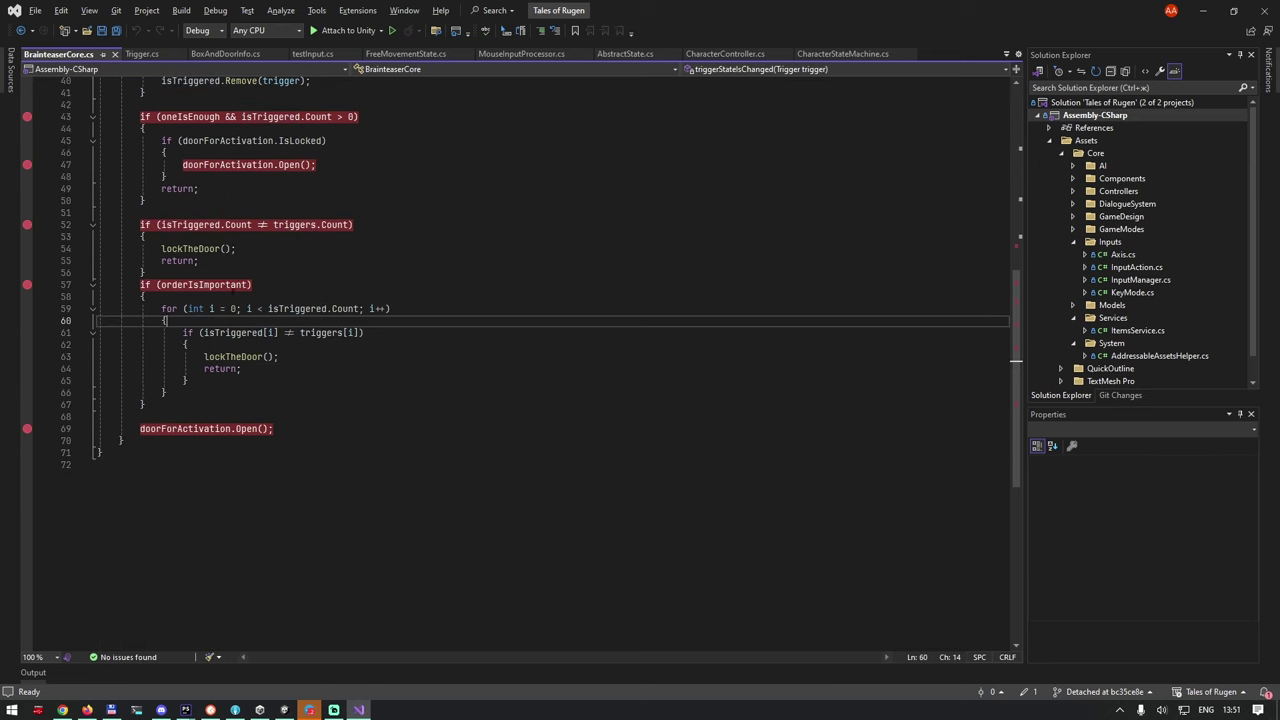
pyautogui.click(295, 332)
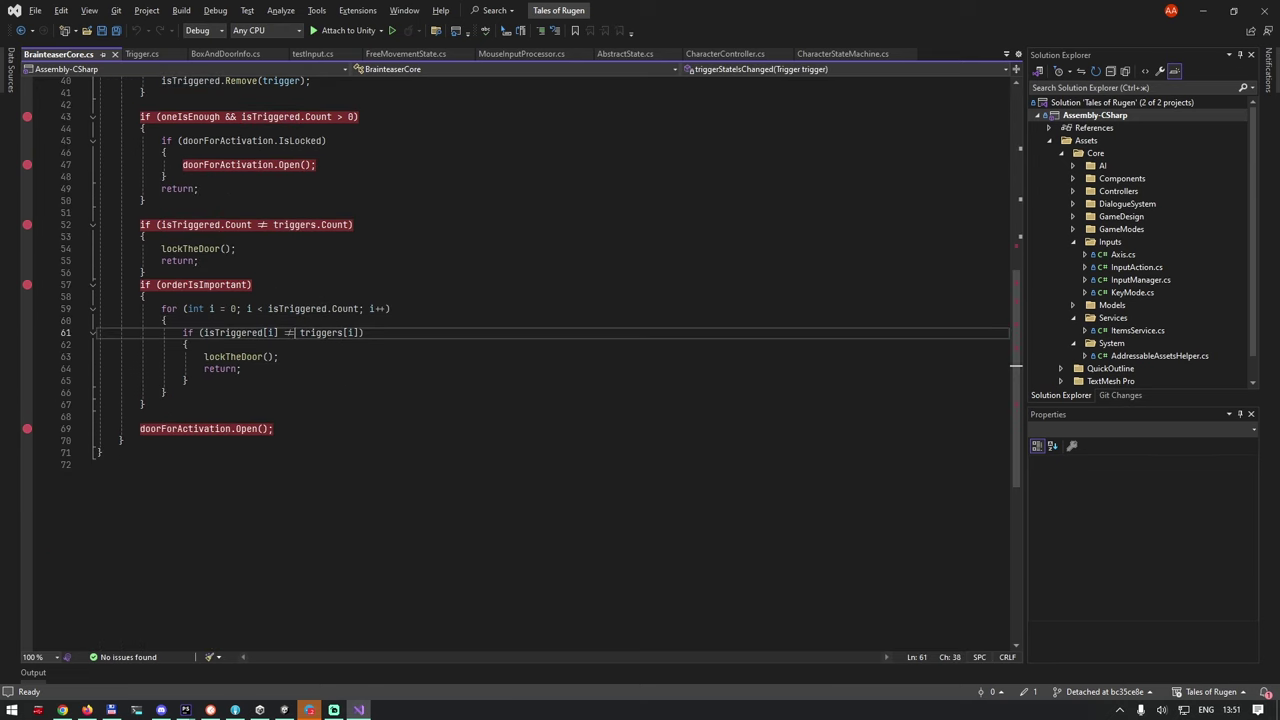
pyautogui.click(321, 332)
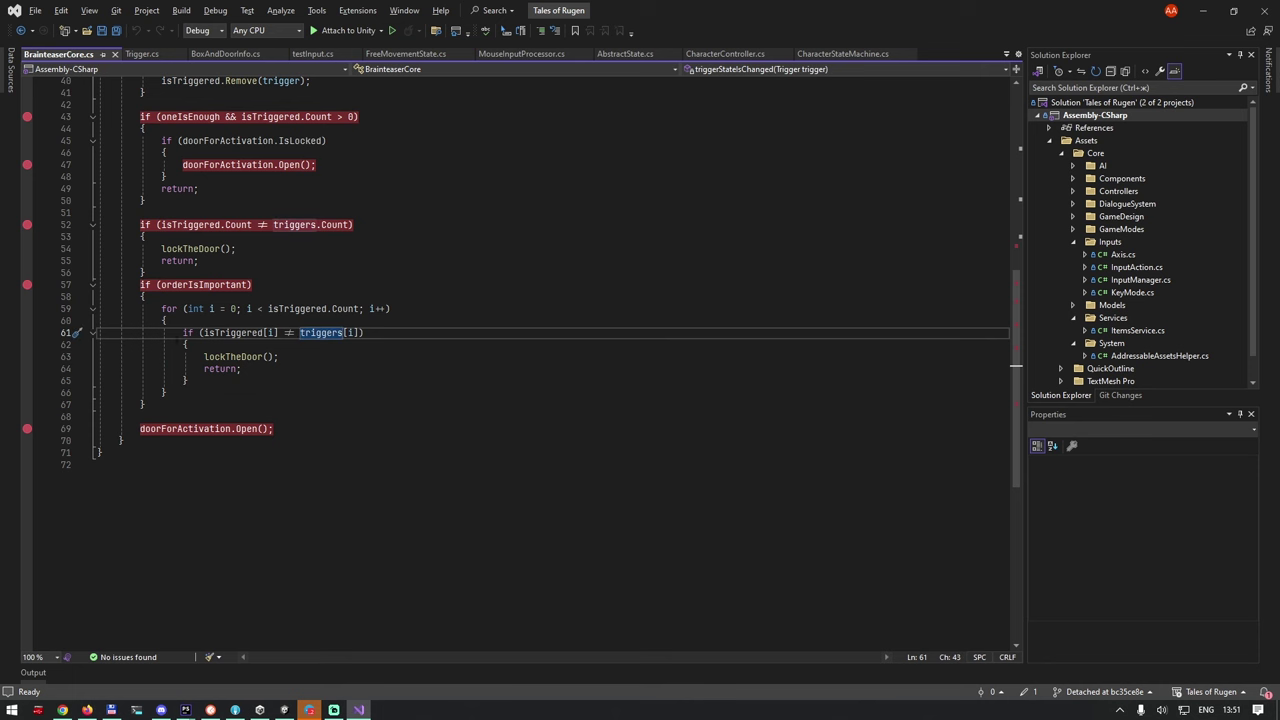
pyautogui.click(236, 368)
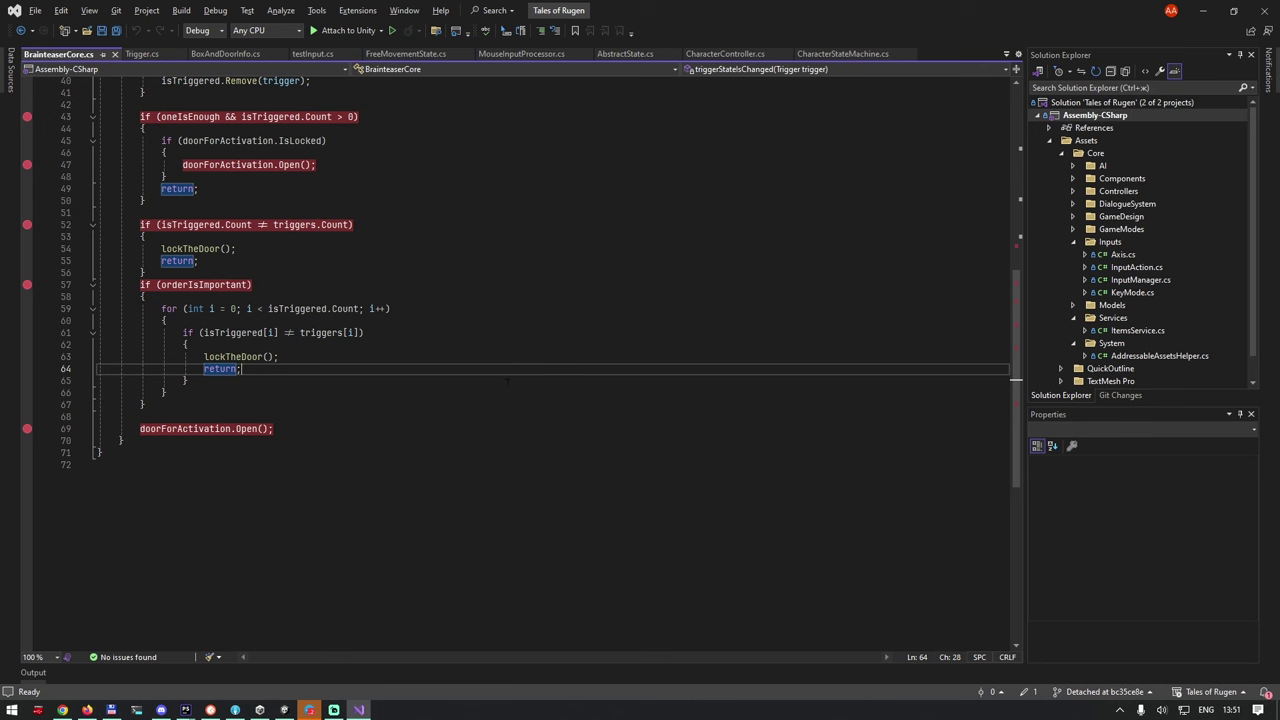
pyautogui.press('Down')
pyautogui.press('Down')
pyautogui.press('Down')
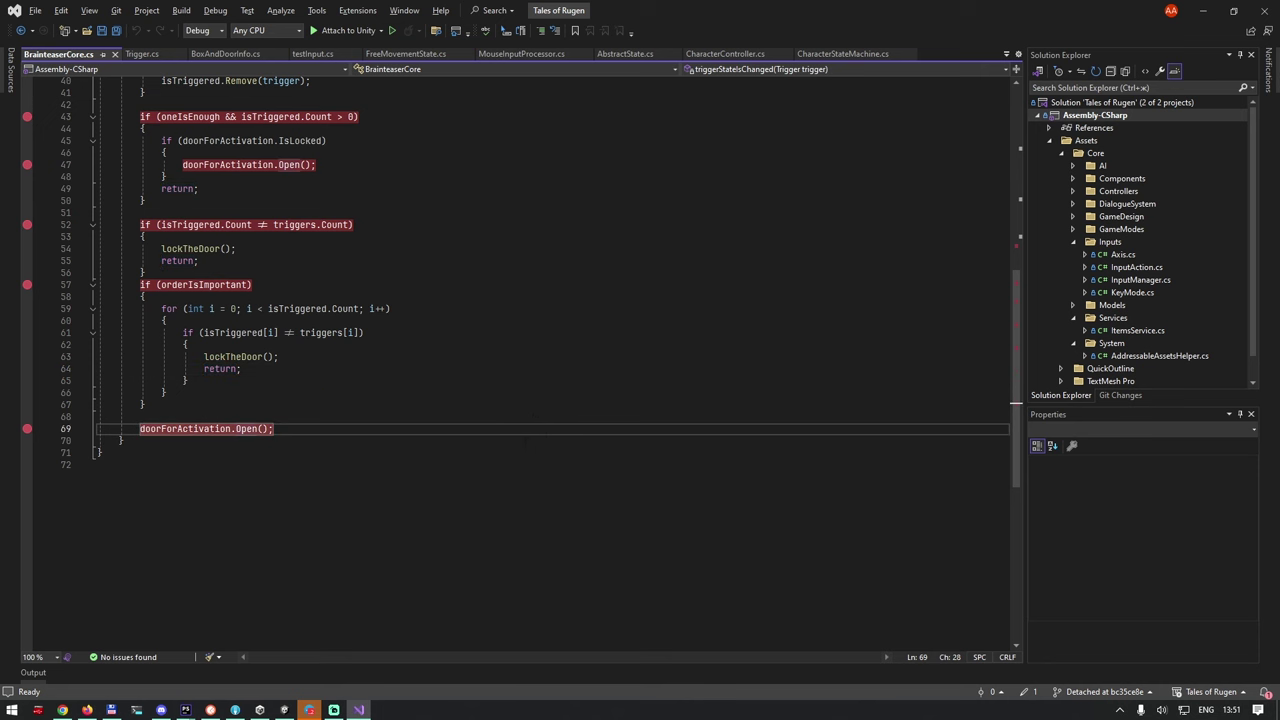
pyautogui.click(286, 711)
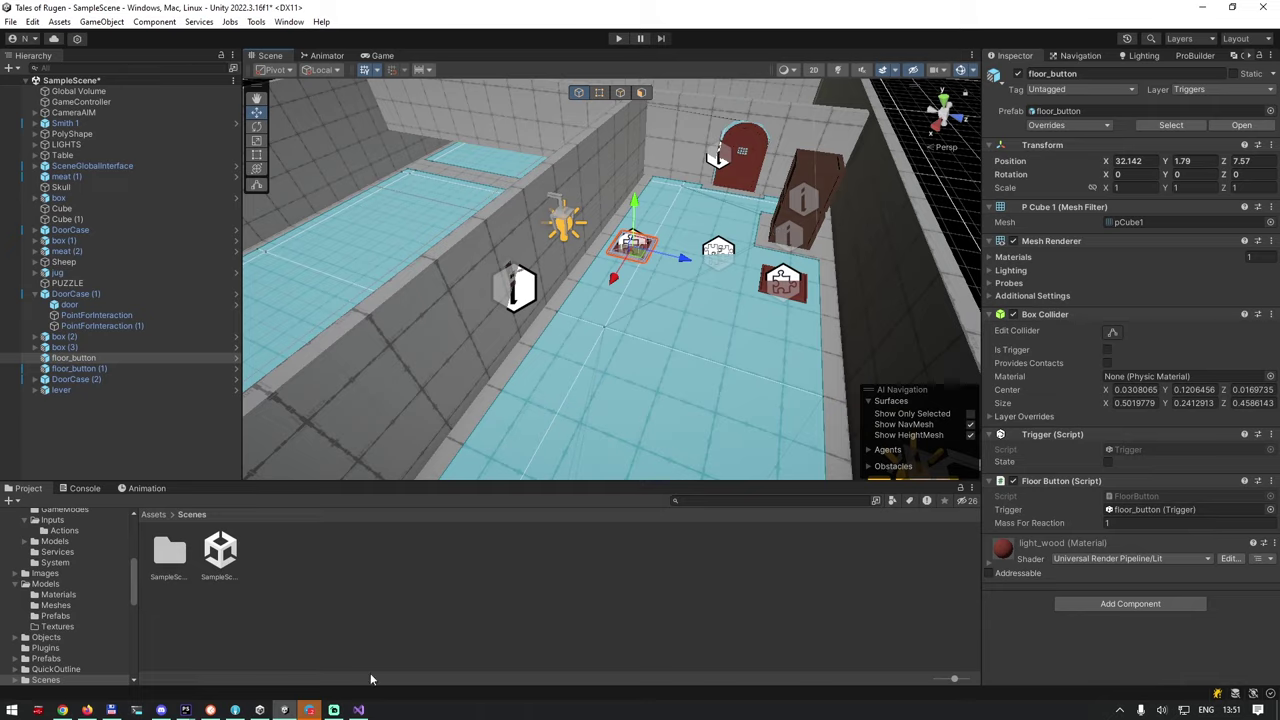
pyautogui.click(358, 710)
pyautogui.scroll(4, 550, 360)
pyautogui.scroll(6, 550, 360)
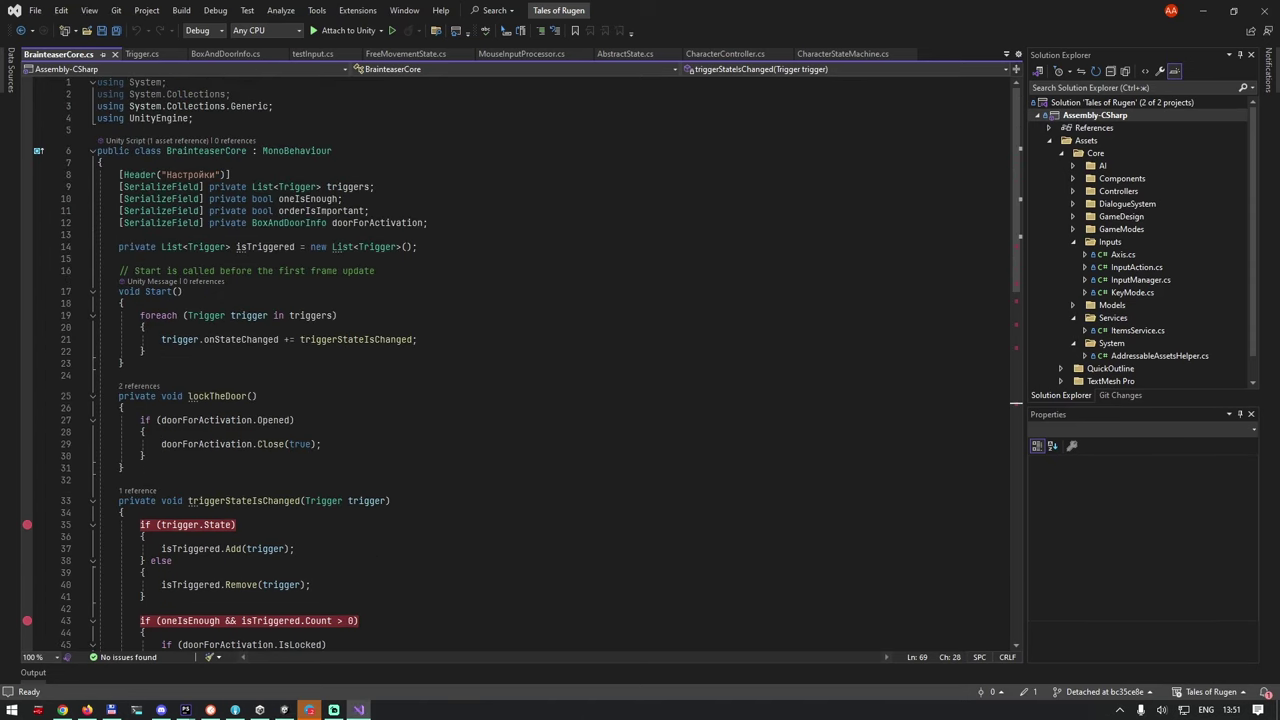
pyautogui.click(236, 339)
pyautogui.scroll(-4, 507, 373)
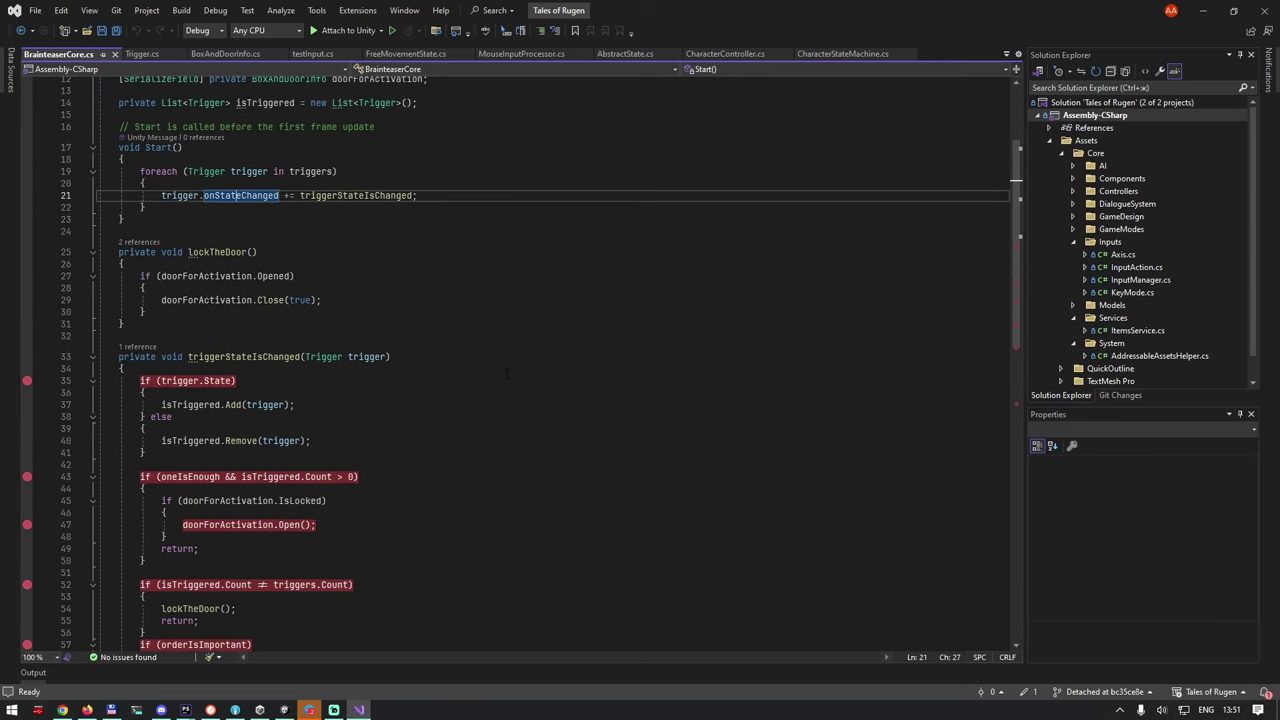
pyautogui.scroll(-3, 492, 363)
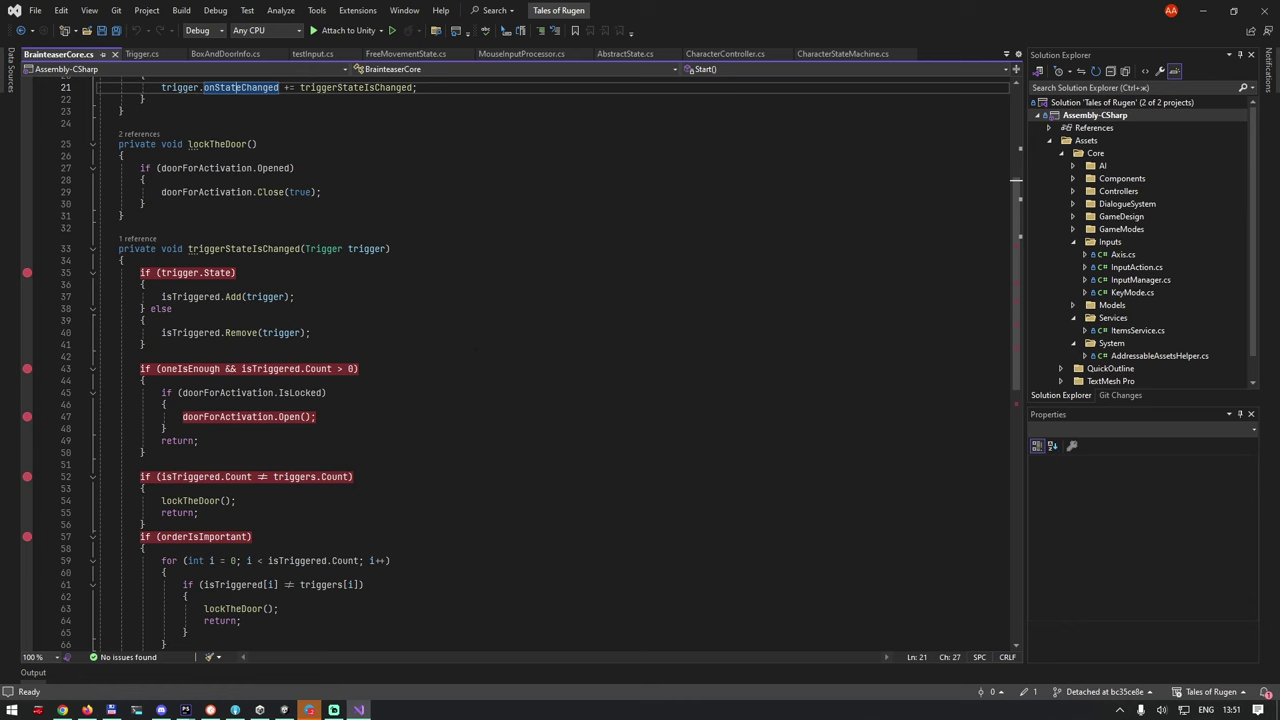
pyautogui.scroll(-3, 550, 360)
pyautogui.scroll(9, 550, 360)
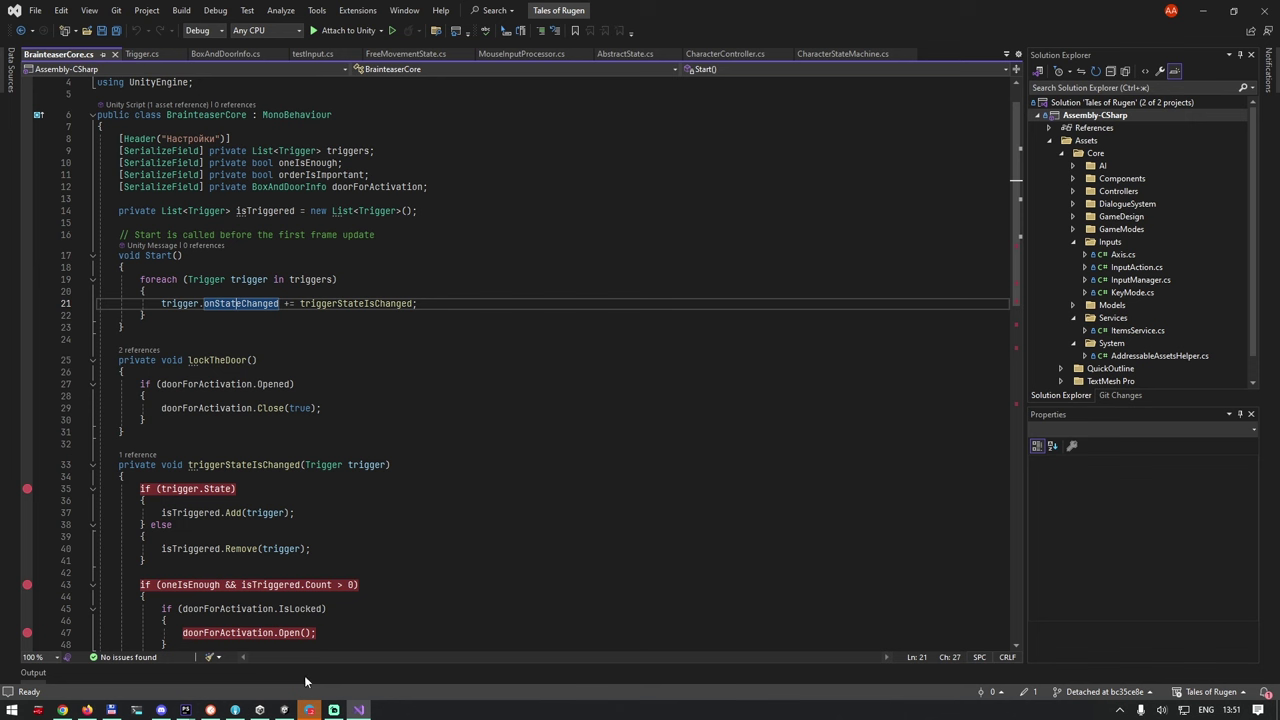
# Bring the Unity editor with SampleScene's dungeon puzzle room back to the front.
pyautogui.click(284, 710)
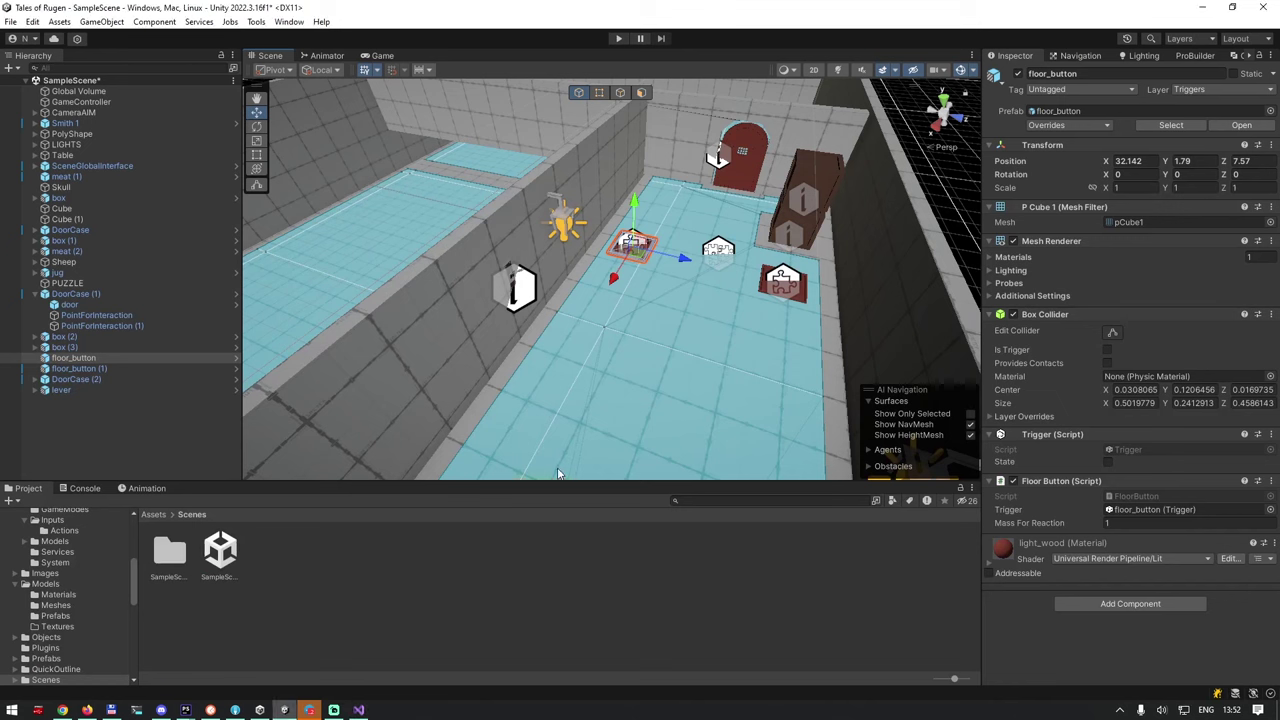